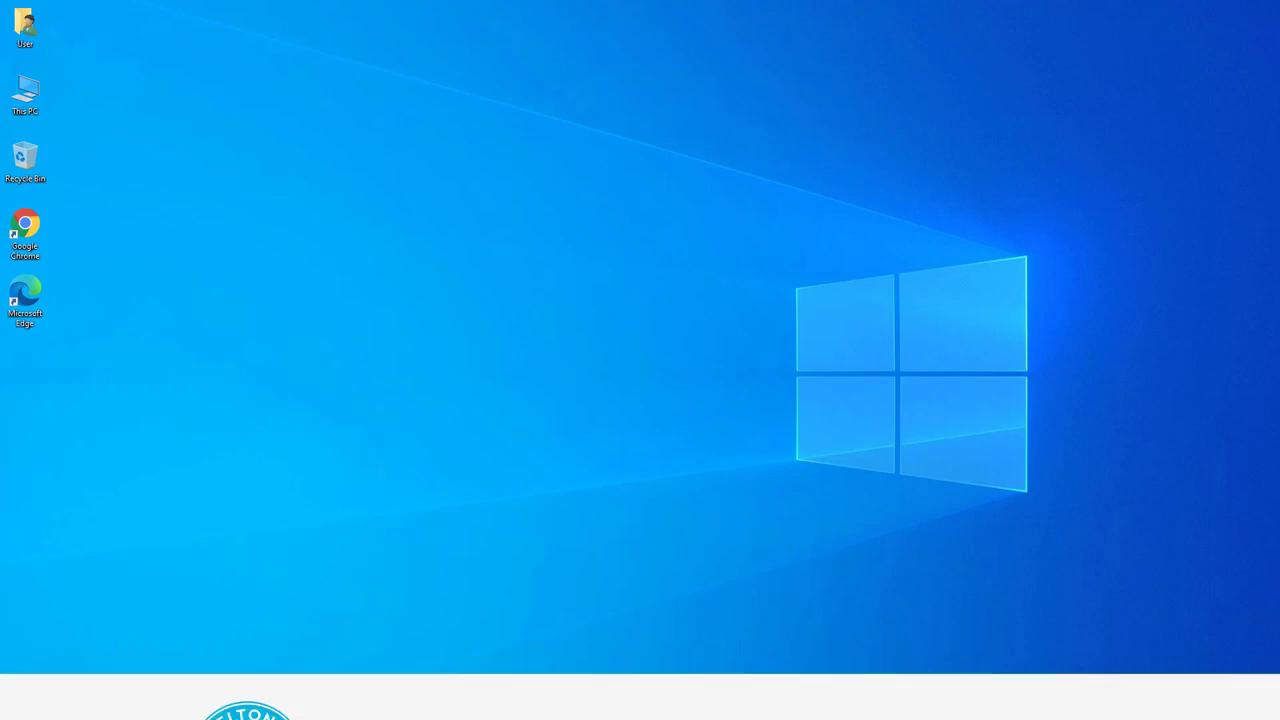
- Launch the built-in Sticky Notes app from the Start list, then close its list window and blank note
key(super)
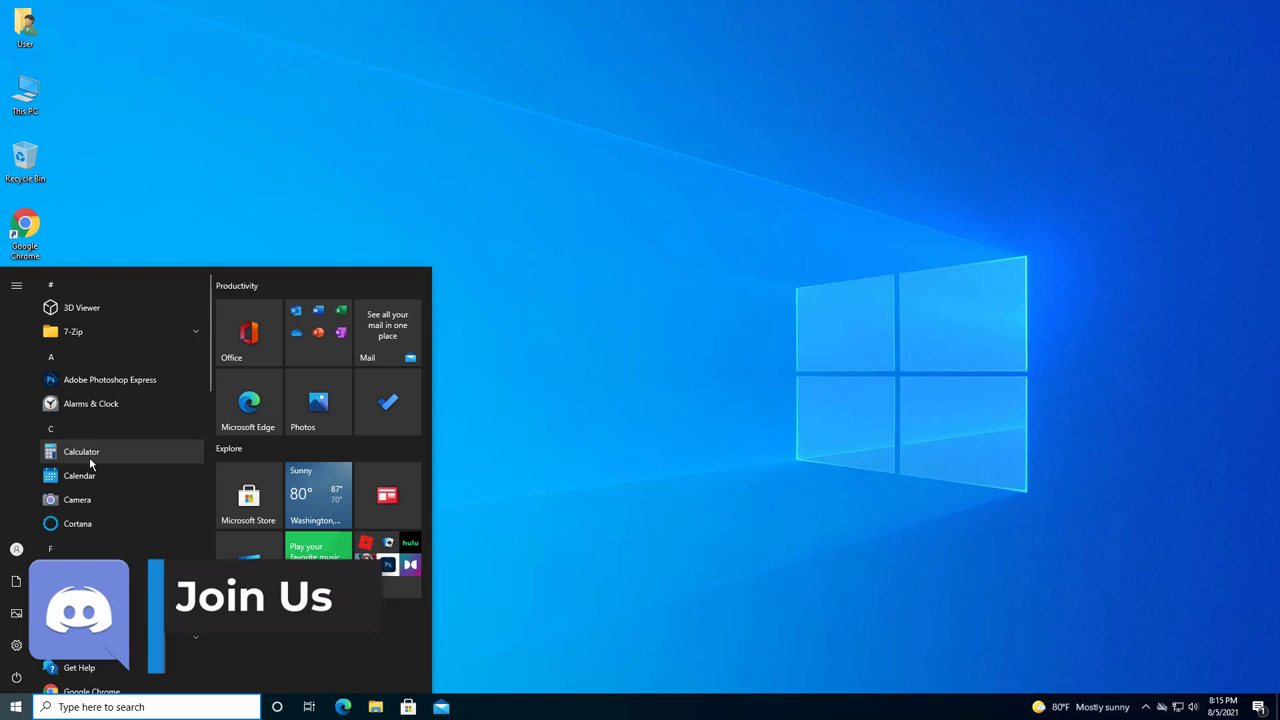
scroll(92, 465, down, 1)
scroll(98, 476, down, 2)
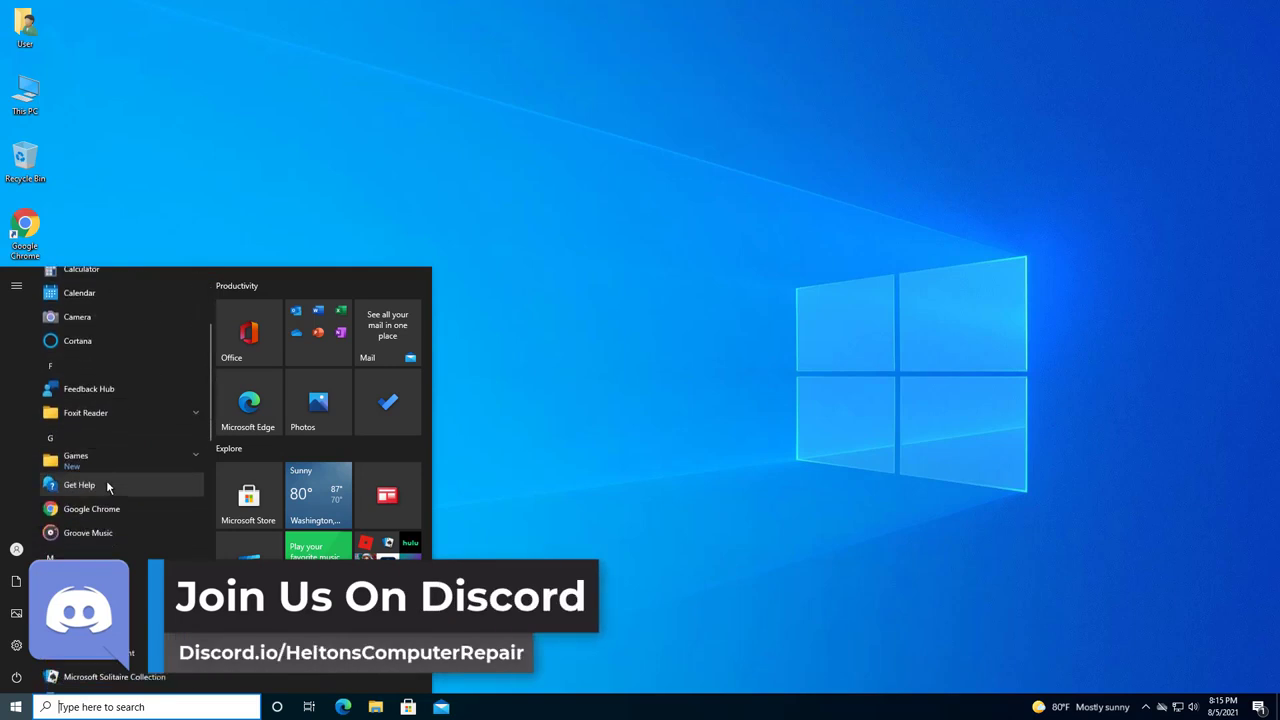
scroll(108, 482, down, 9)
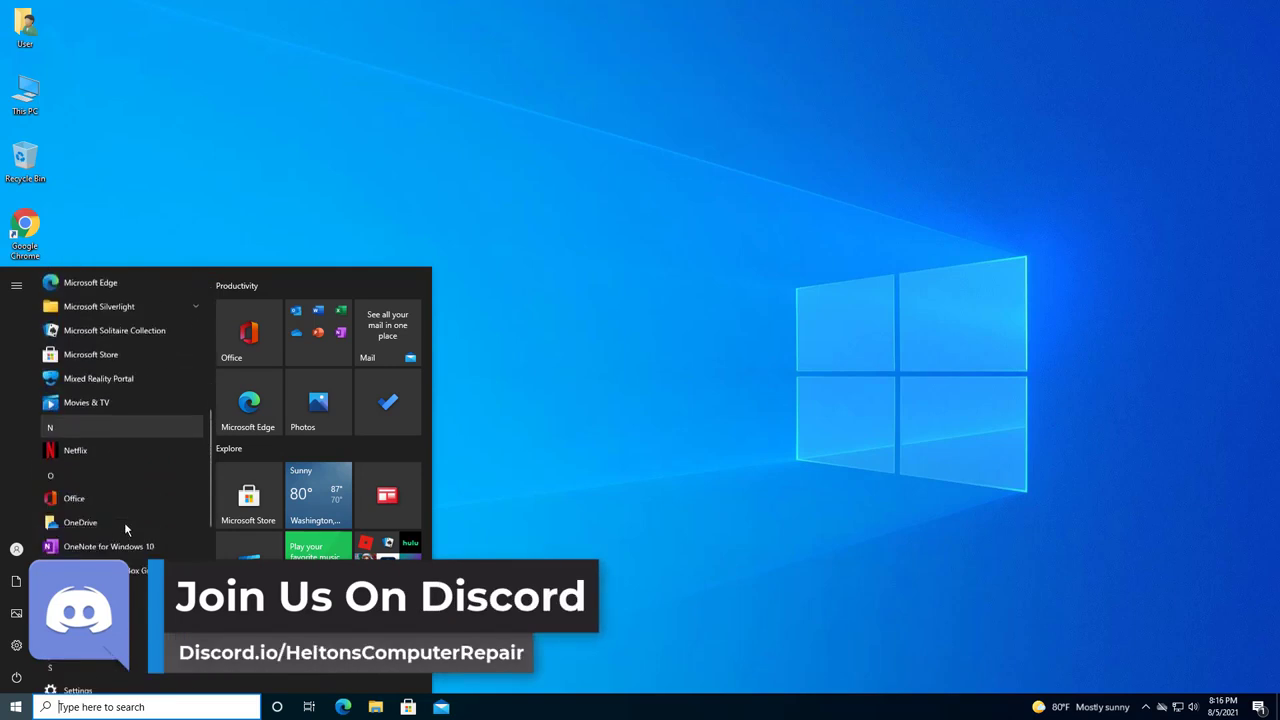
scroll(126, 529, down, 2)
click(118, 450)
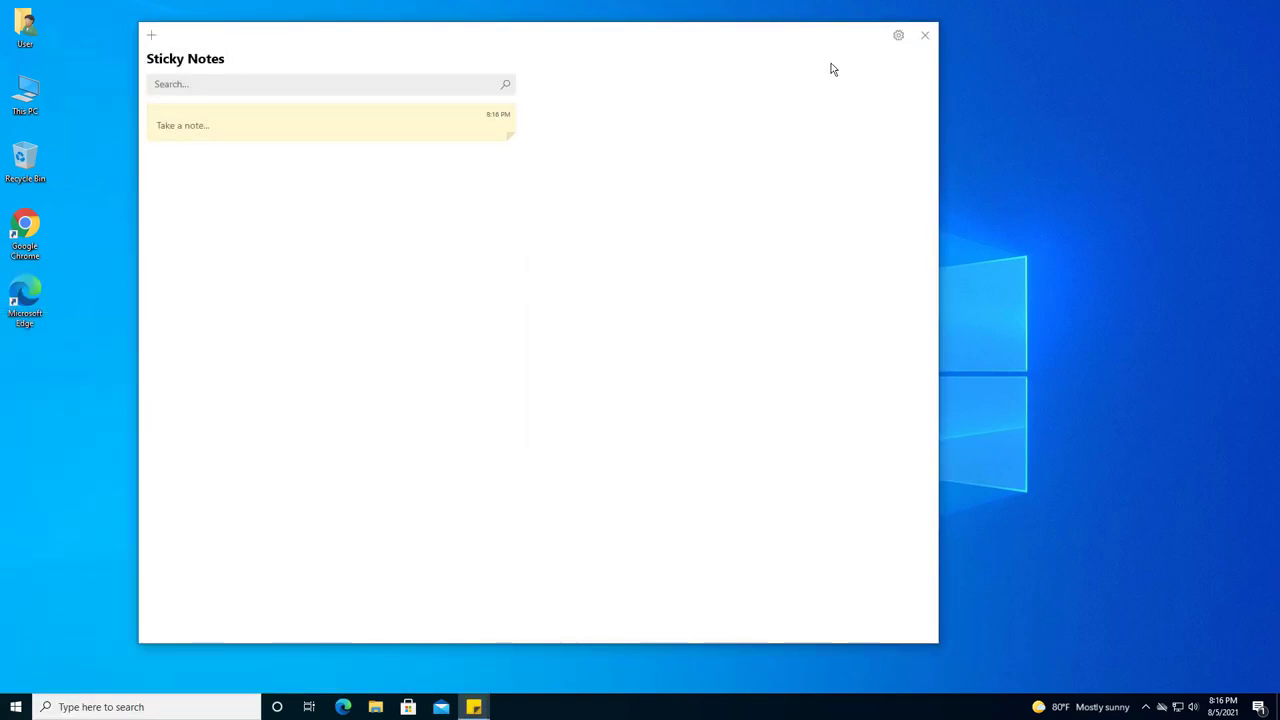
click(924, 35)
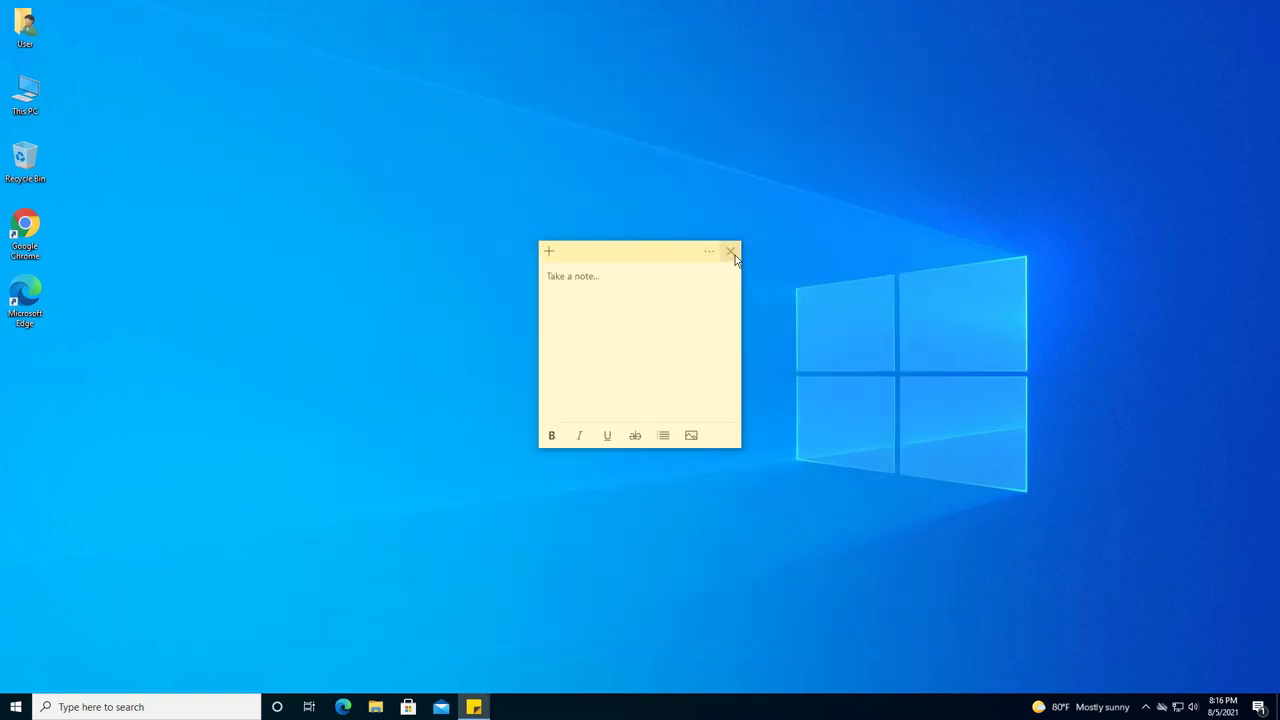
click(731, 252)
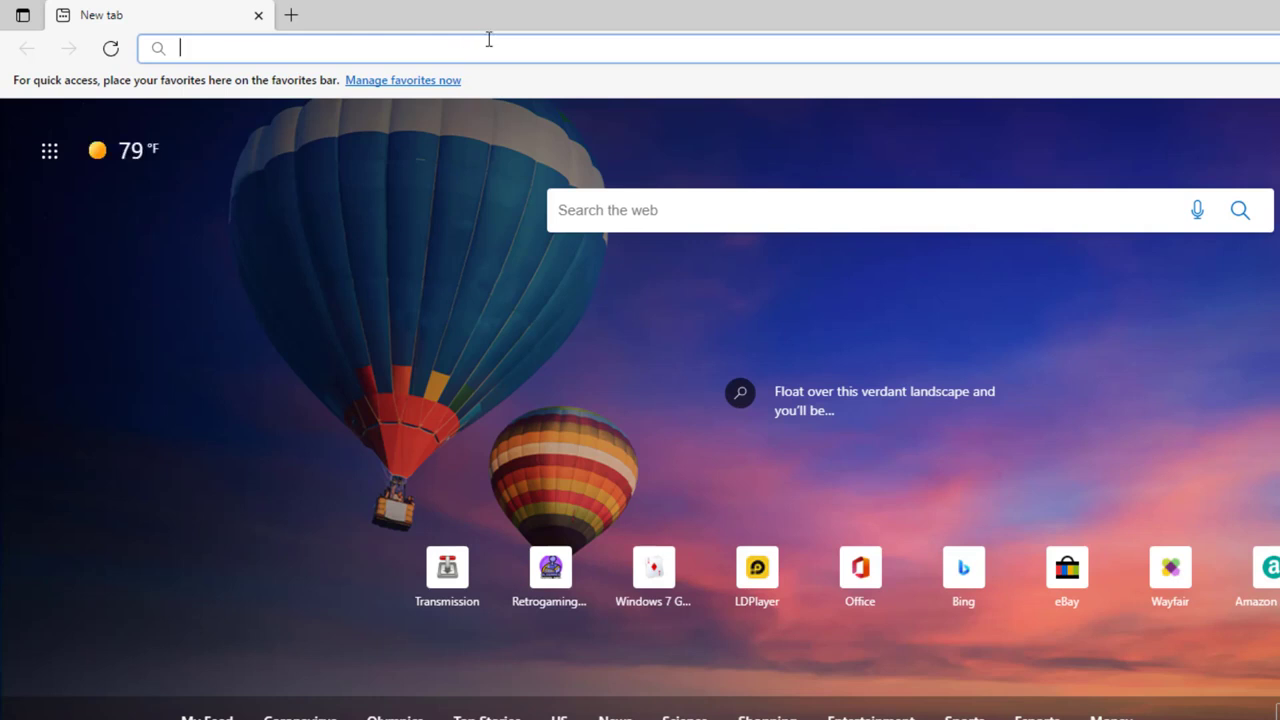
- Go to win7games.com and scroll its page down and back up
text(win7games.com)
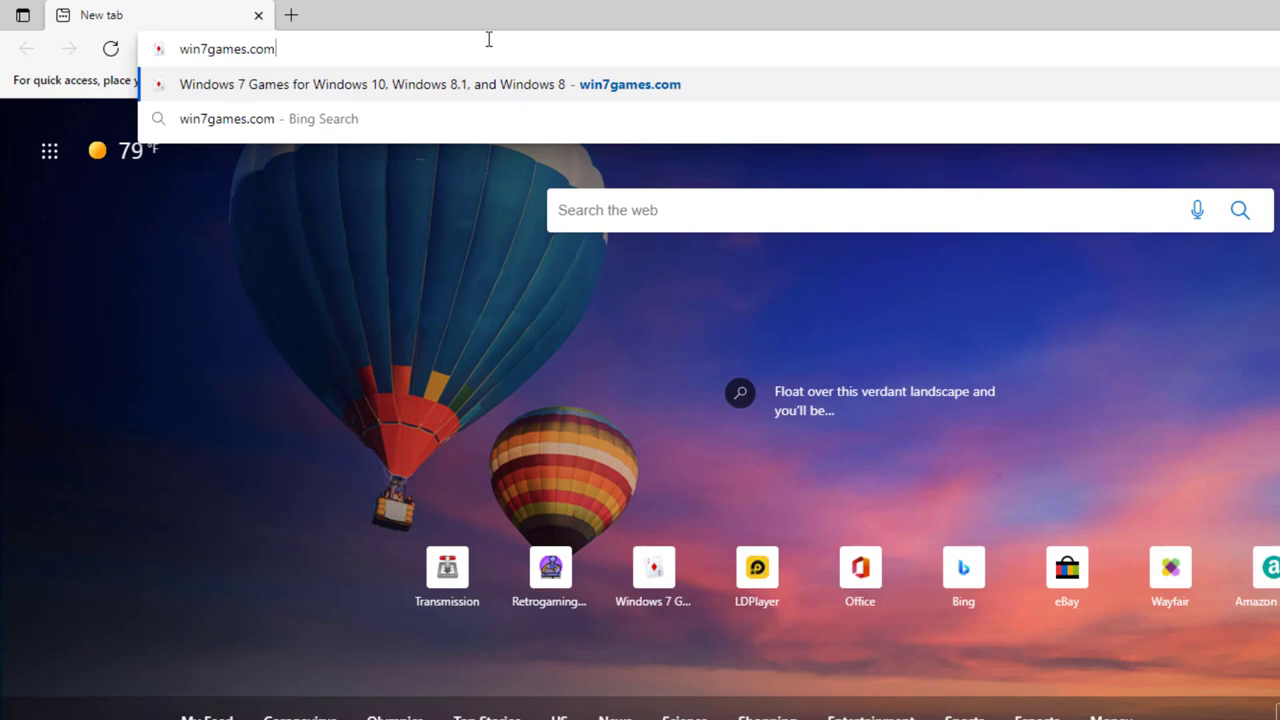
key(Return)
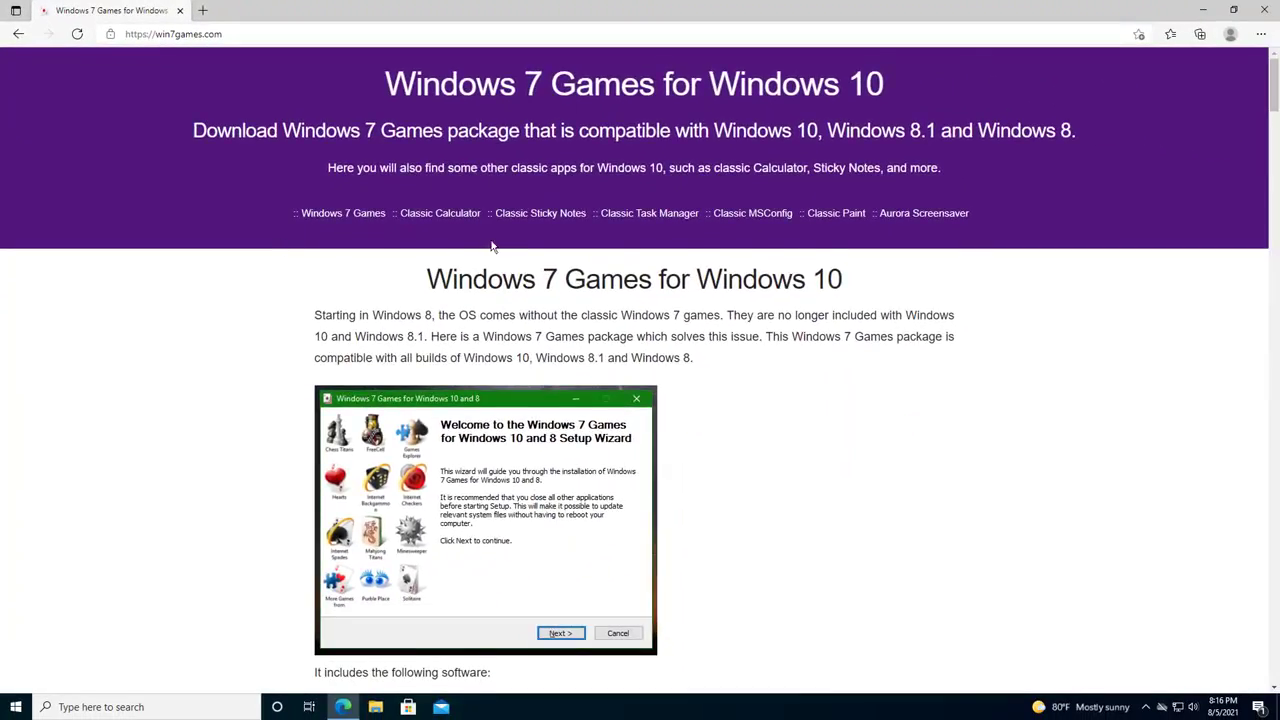
scroll(491, 245, down, 20)
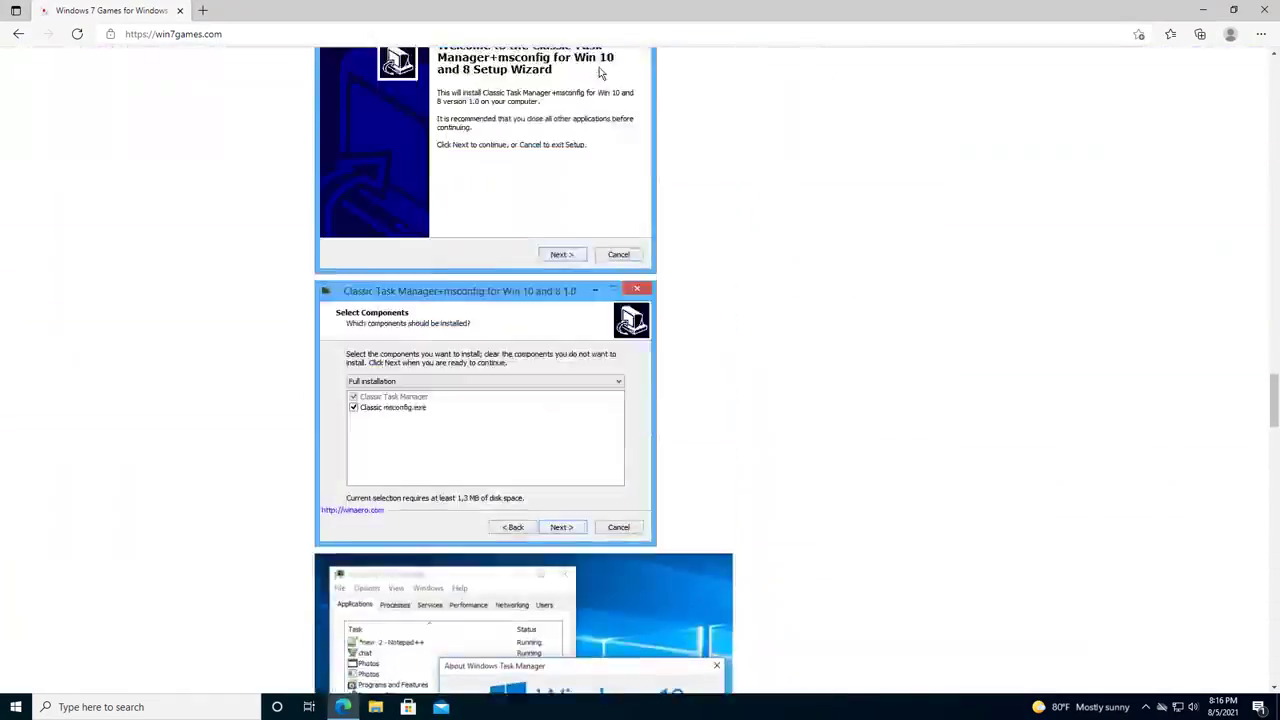
scroll(600, 73, up, 20)
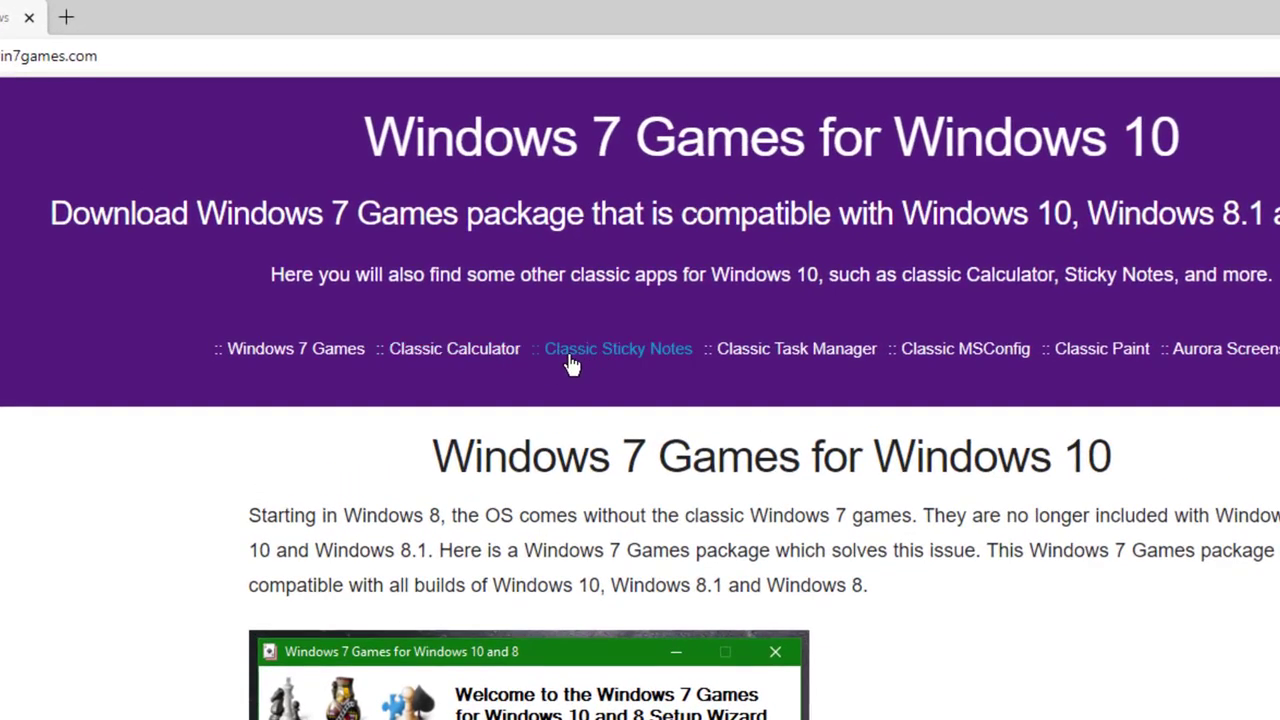
- Jump to the Classic Sticky Notes section and use Download Sticky Notes to get the 1,775 KB ClassicStickyNotes.zip
click(570, 352)
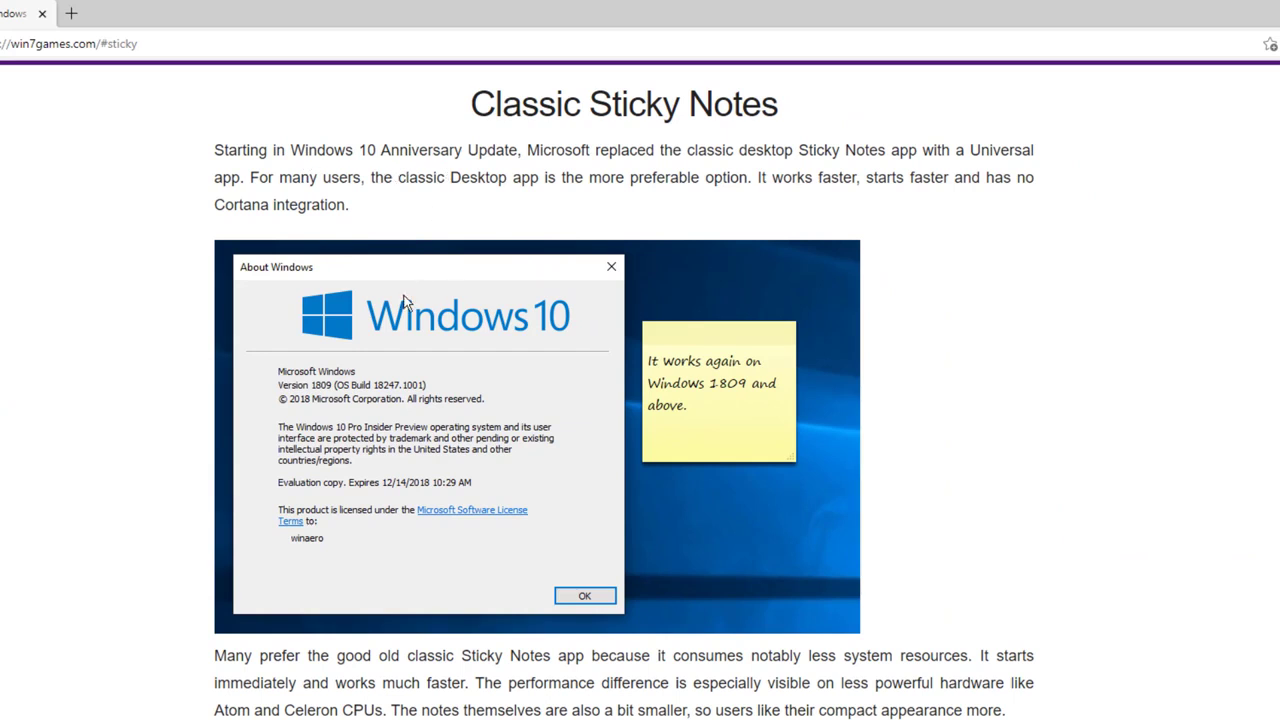
scroll(400, 435, down, 4)
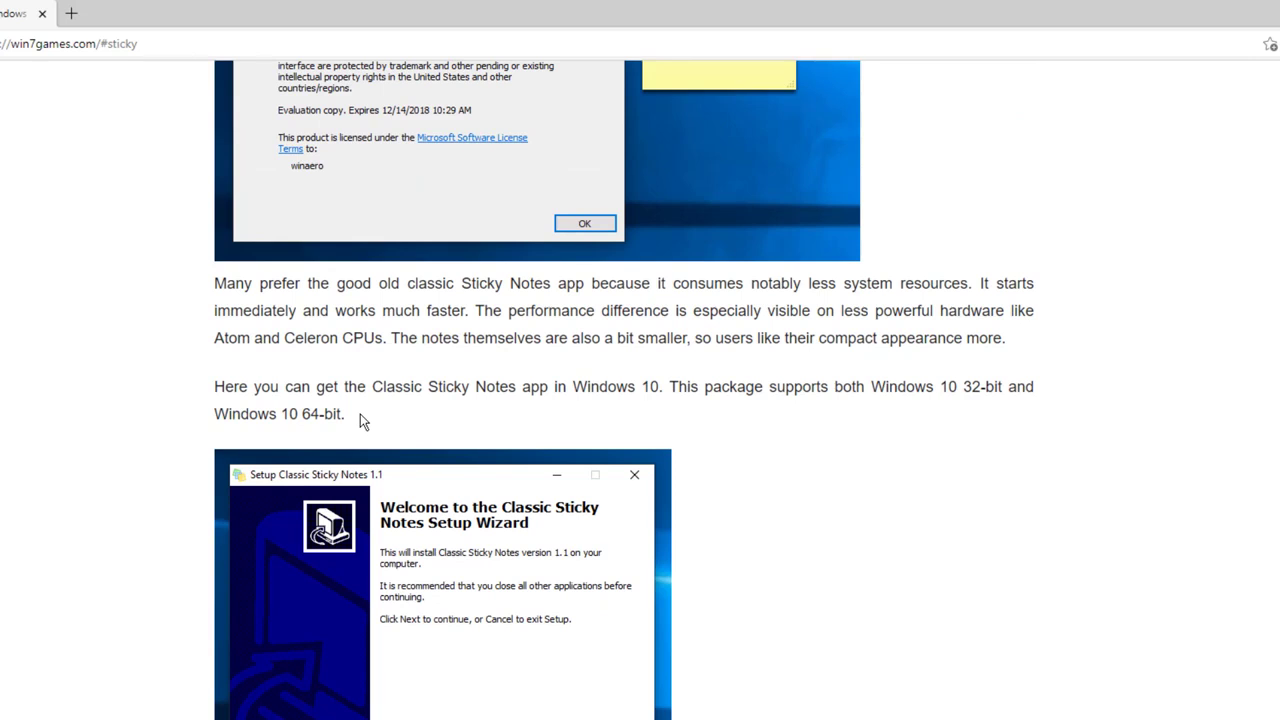
scroll(363, 421, down, 4)
scroll(383, 396, up, 8)
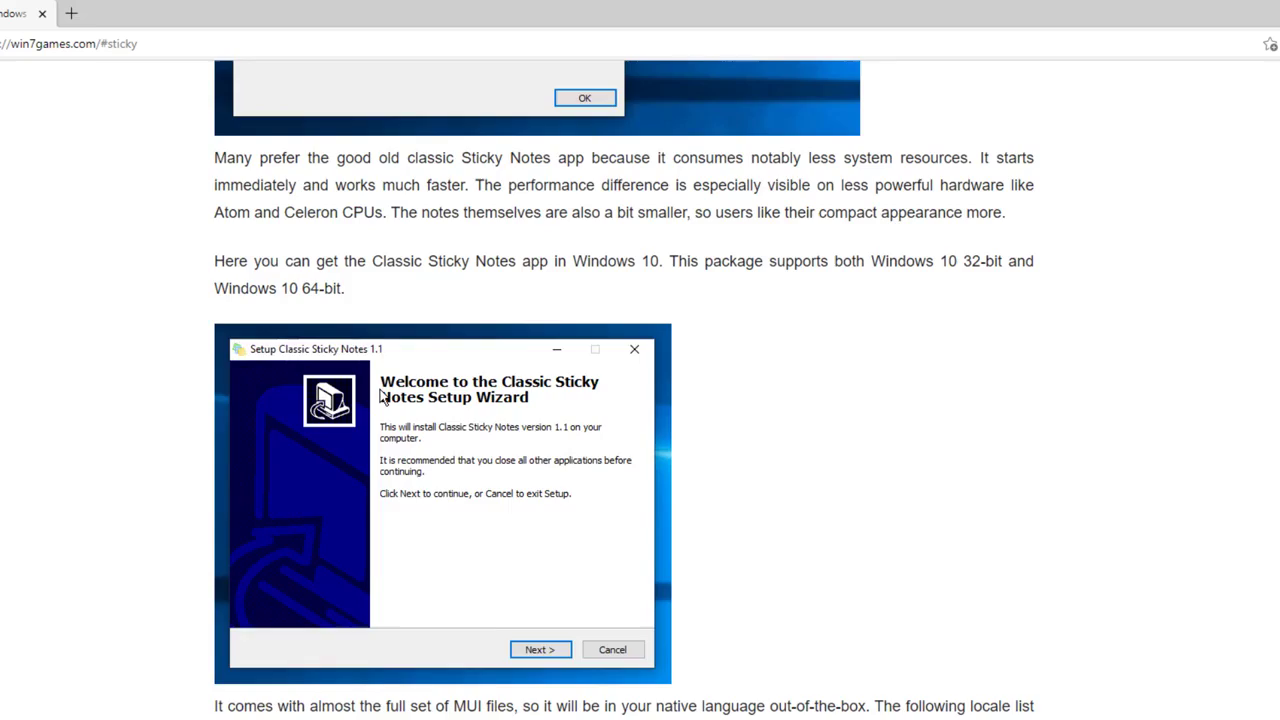
scroll(383, 396, up, 1)
scroll(383, 398, down, 5)
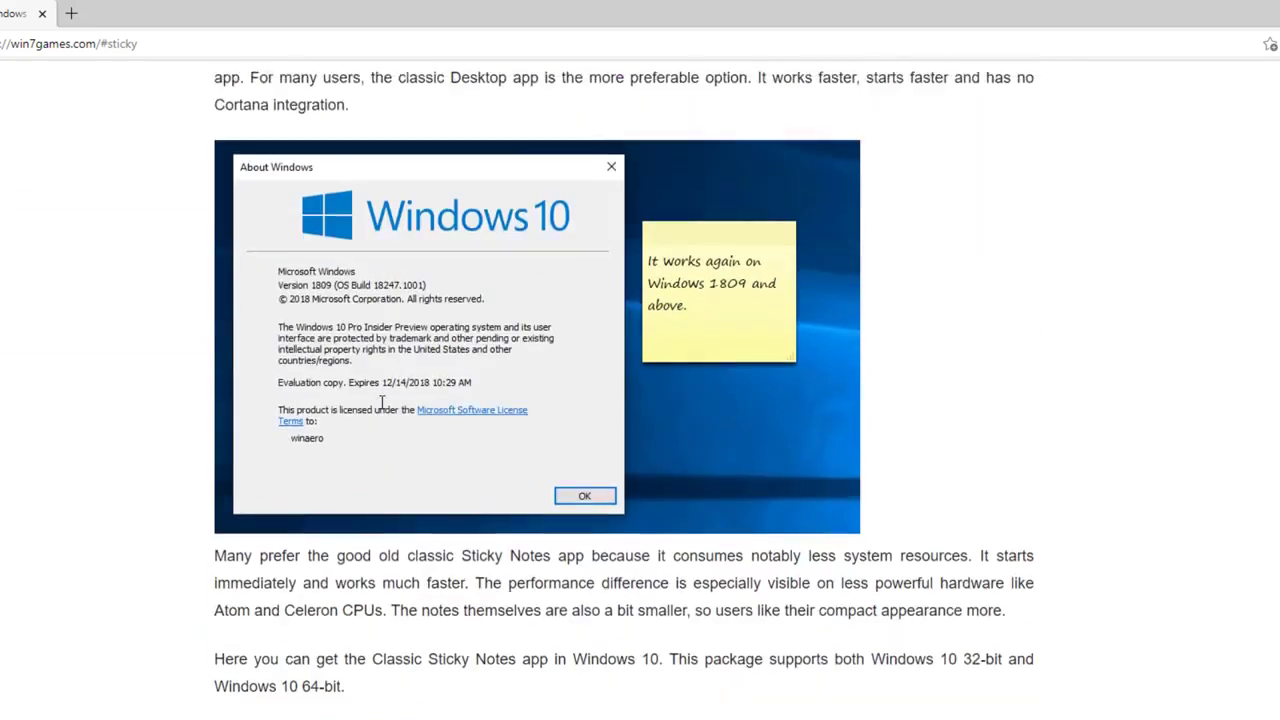
scroll(381, 402, down, 4)
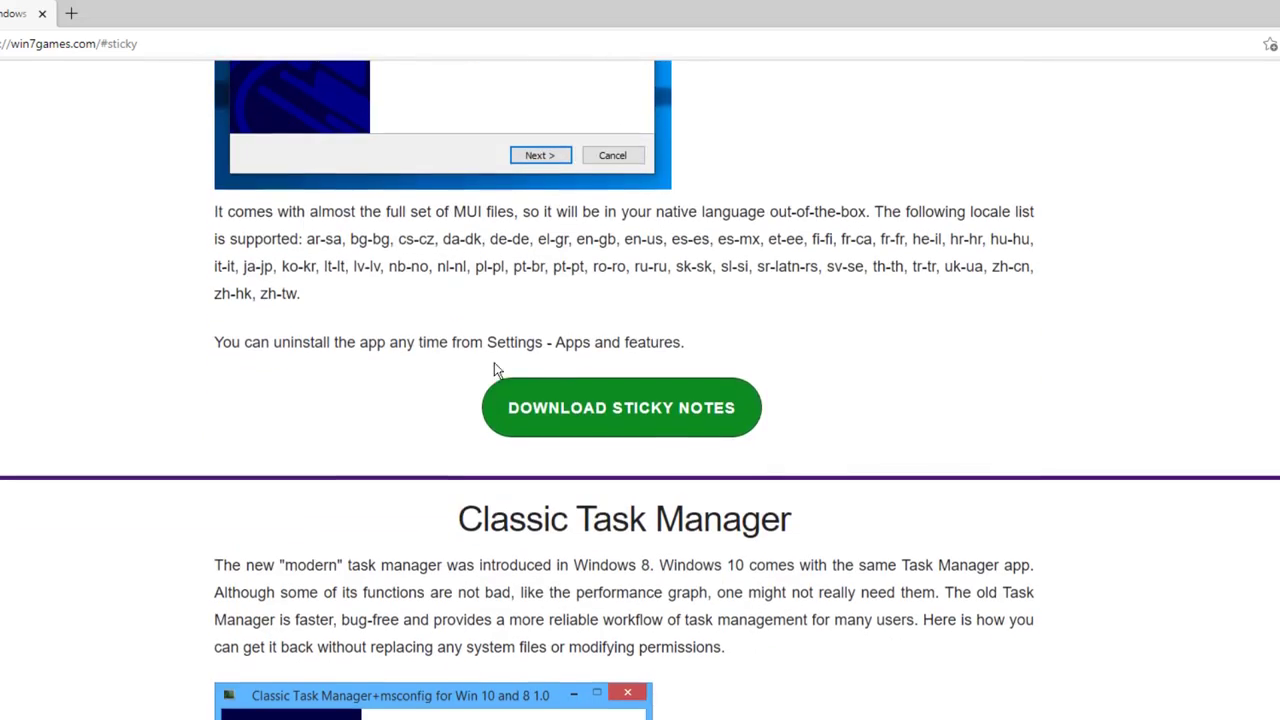
click(576, 434)
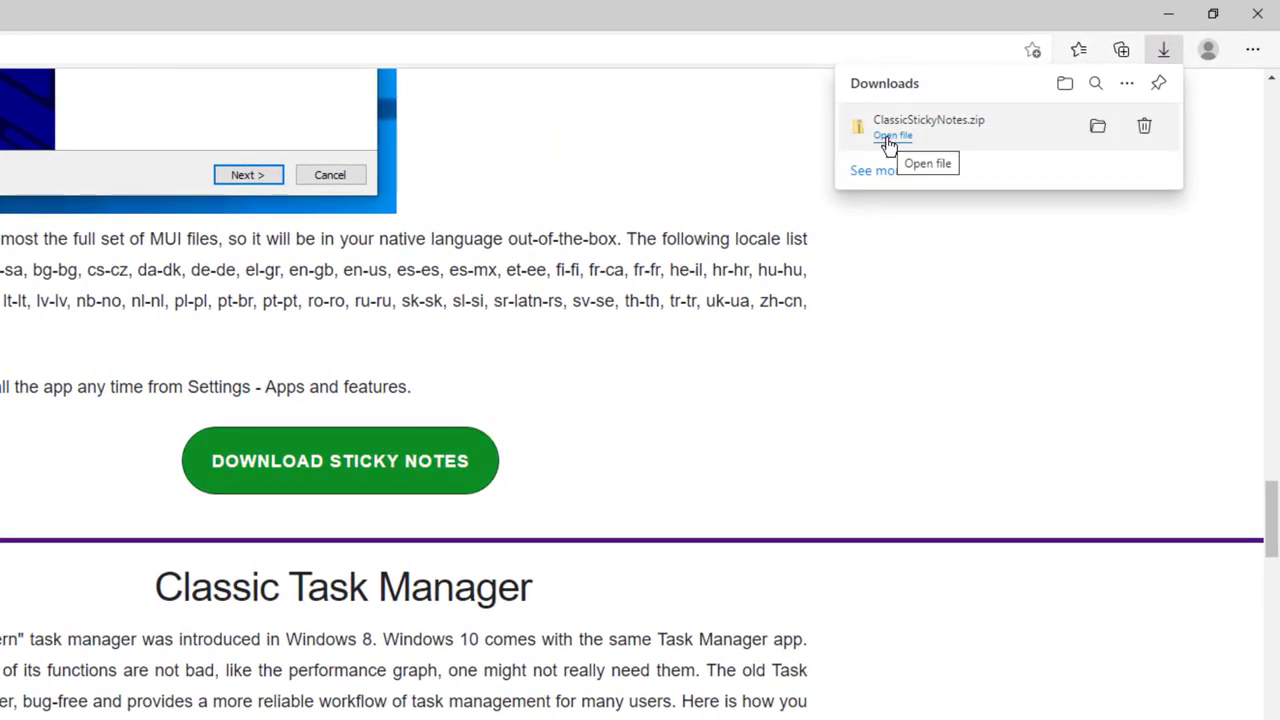
- Go to the Downloads folder, try Extract all on the ClassicStickyNotes zip, and cancel it
click(886, 144)
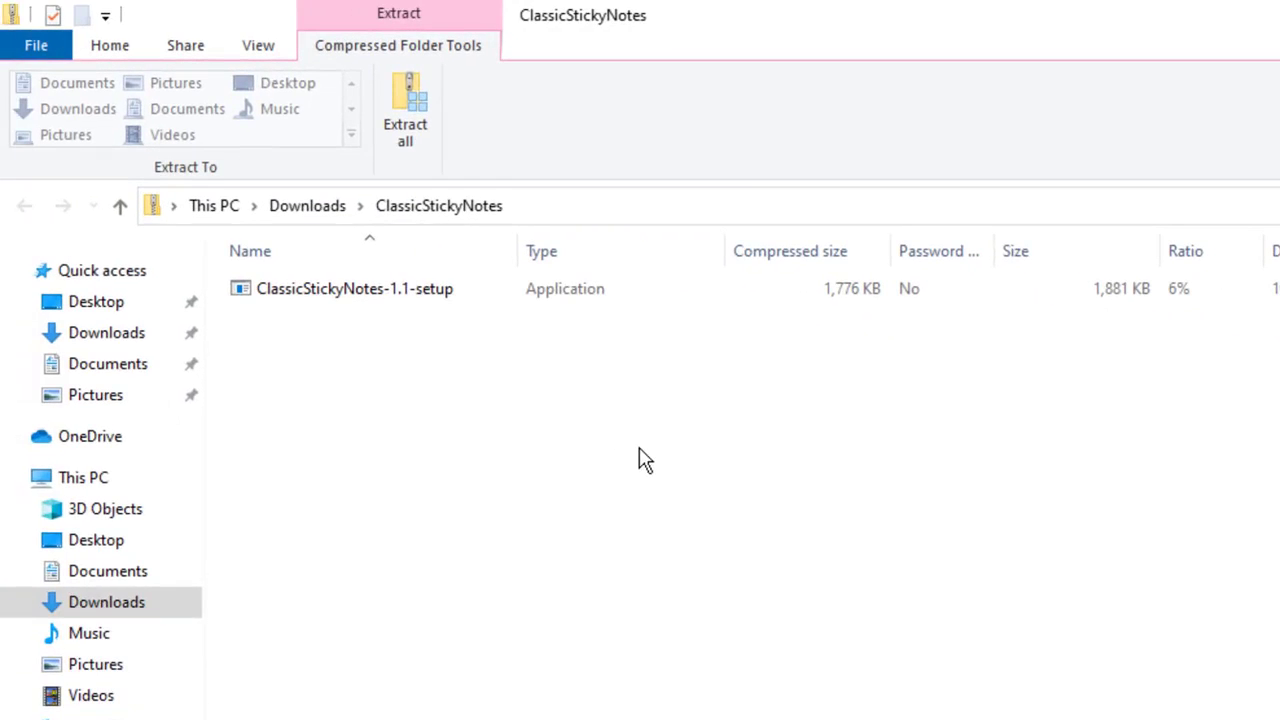
click(137, 612)
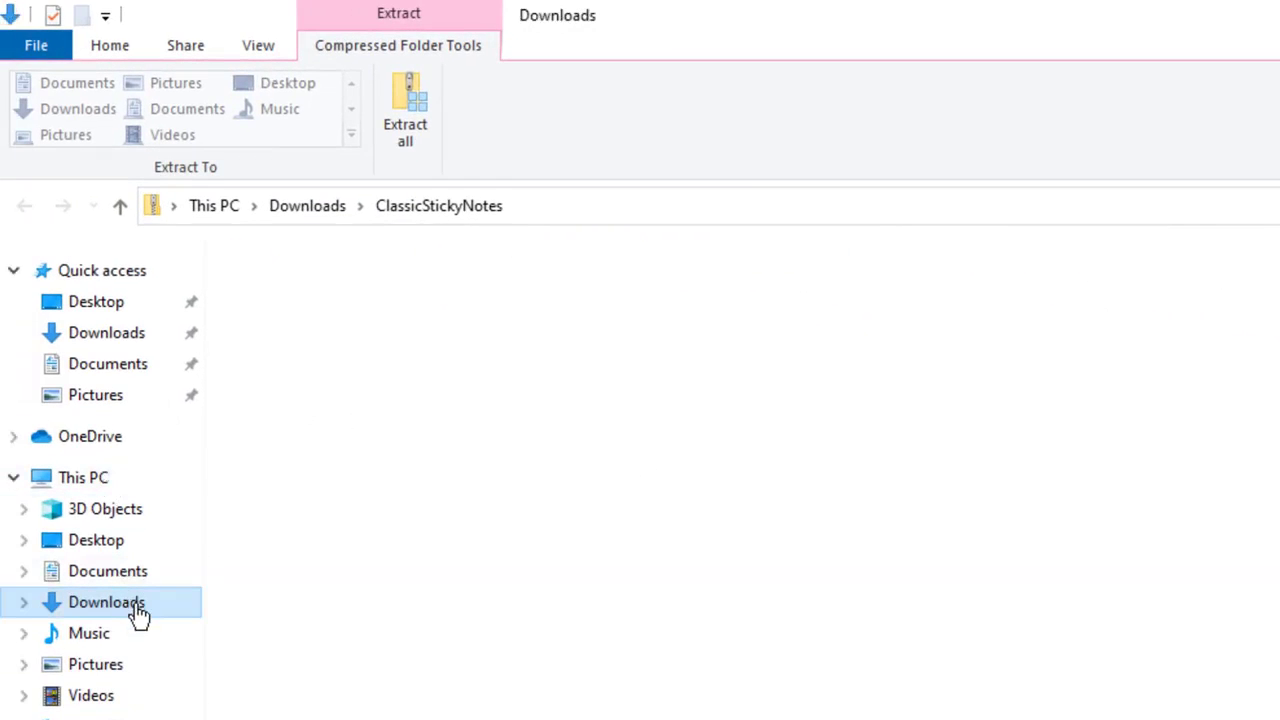
right_click(728, 292)
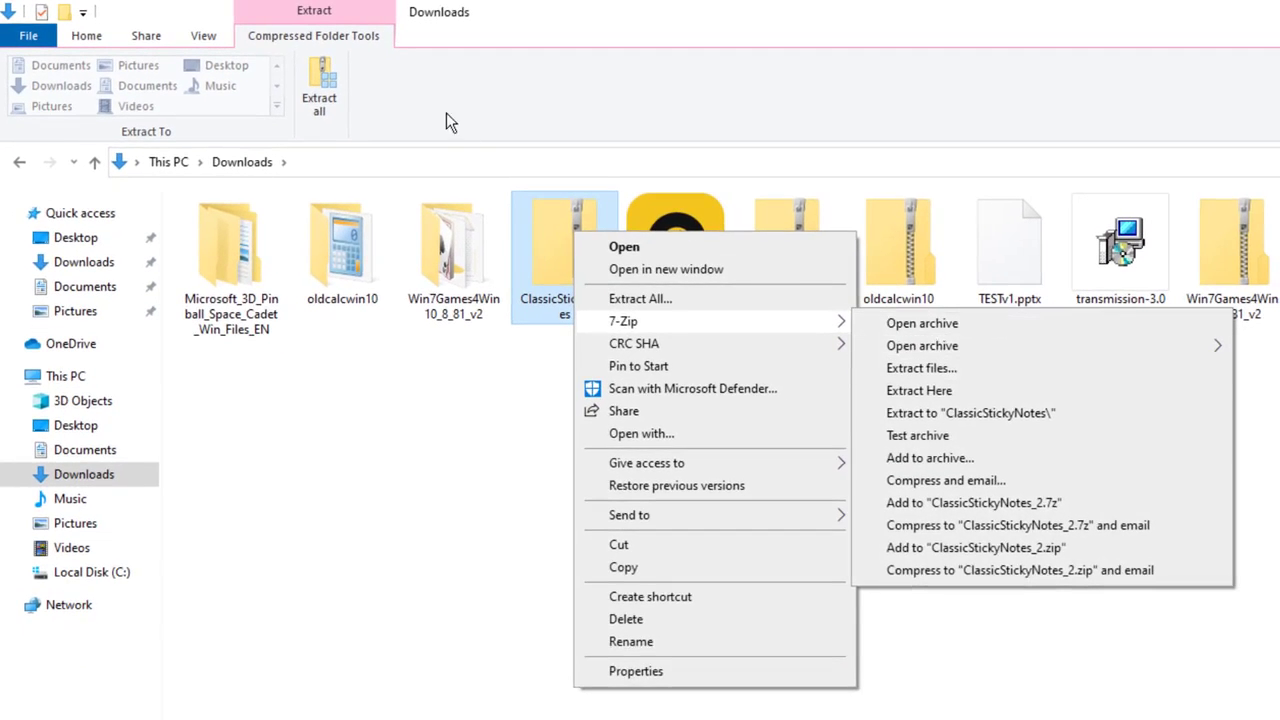
click(575, 141)
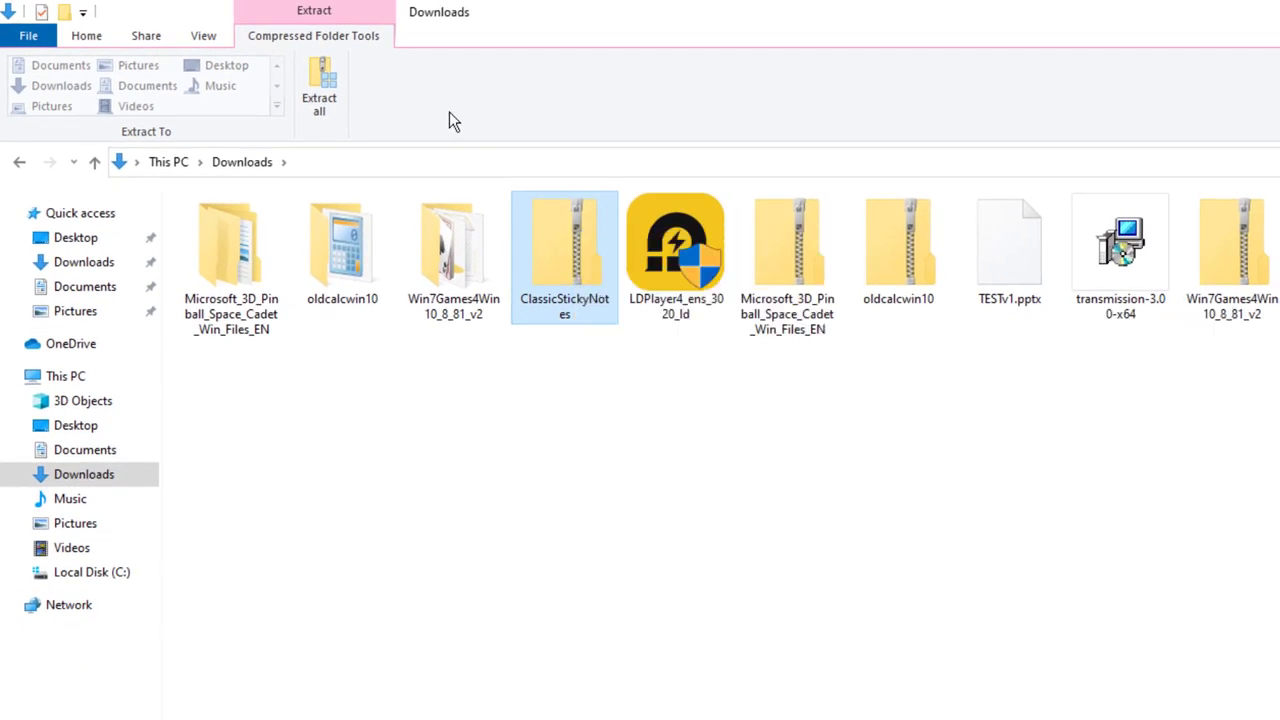
click(335, 105)
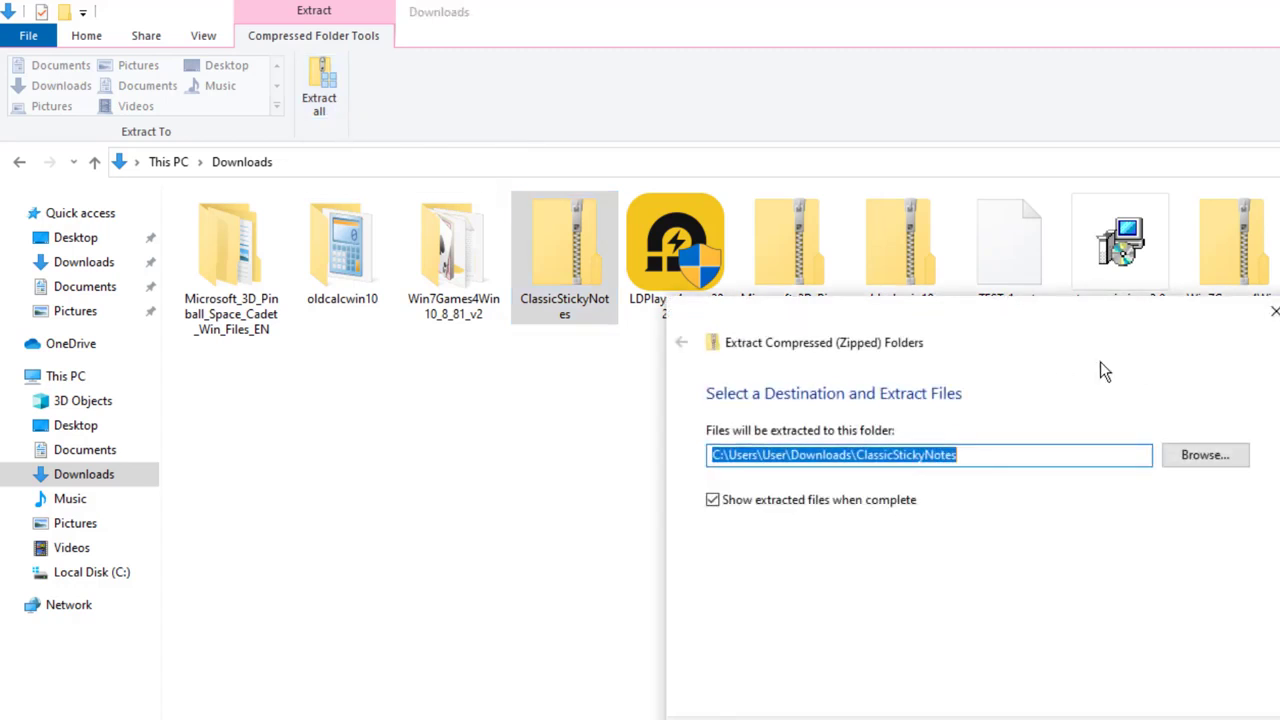
click(1270, 318)
click(793, 461)
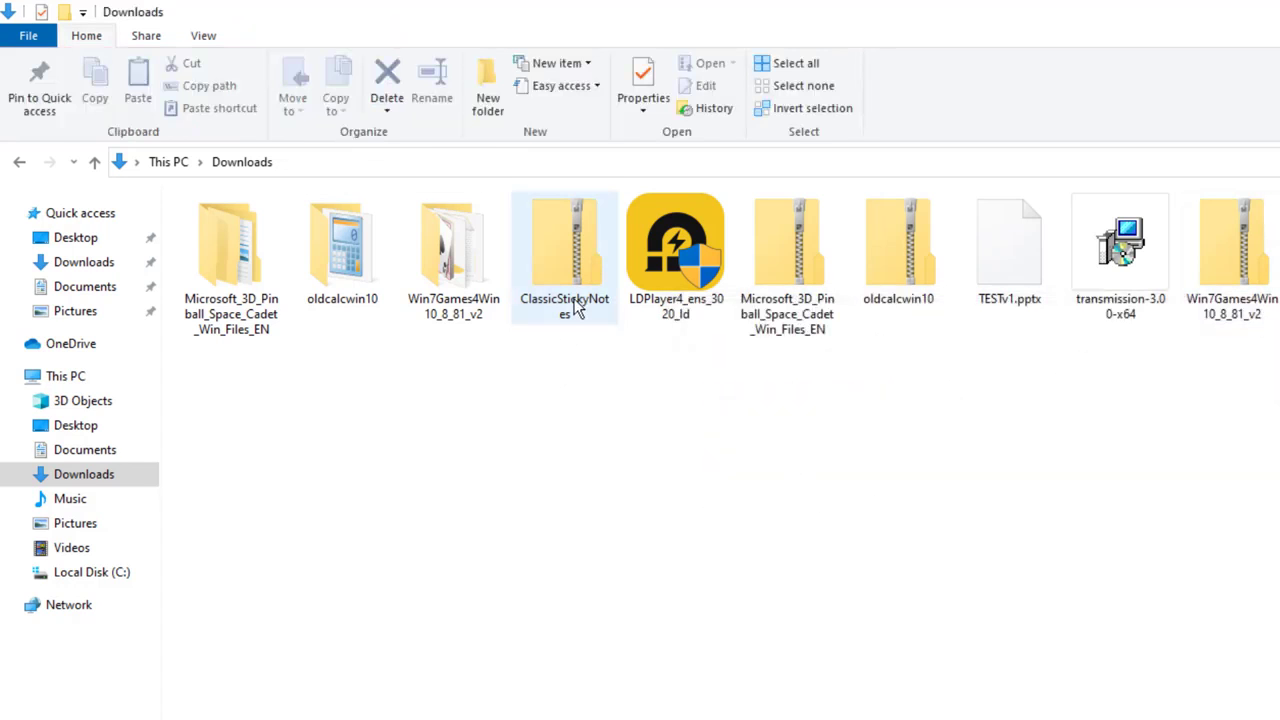
- Open the ClassicStickyNotes zip and run ClassicStickyNotes-1.1-setup from inside it
click(578, 310)
double_click(578, 310)
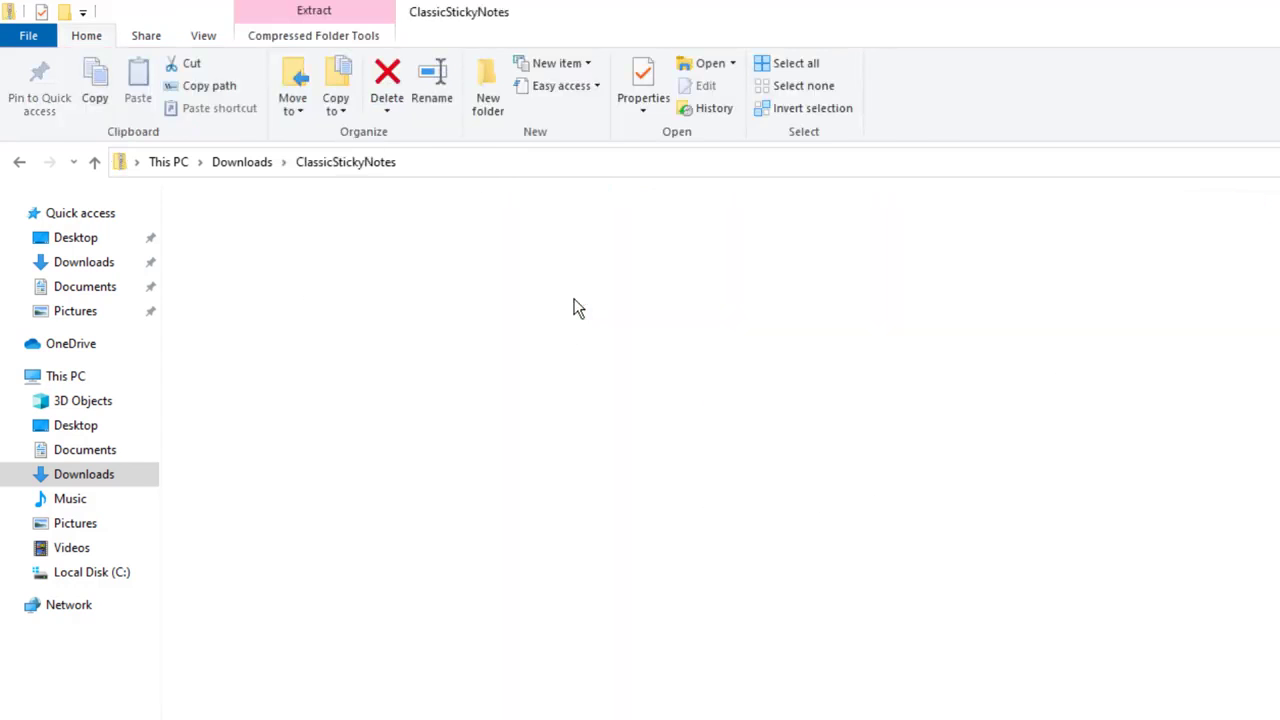
click(256, 226)
double_click(256, 228)
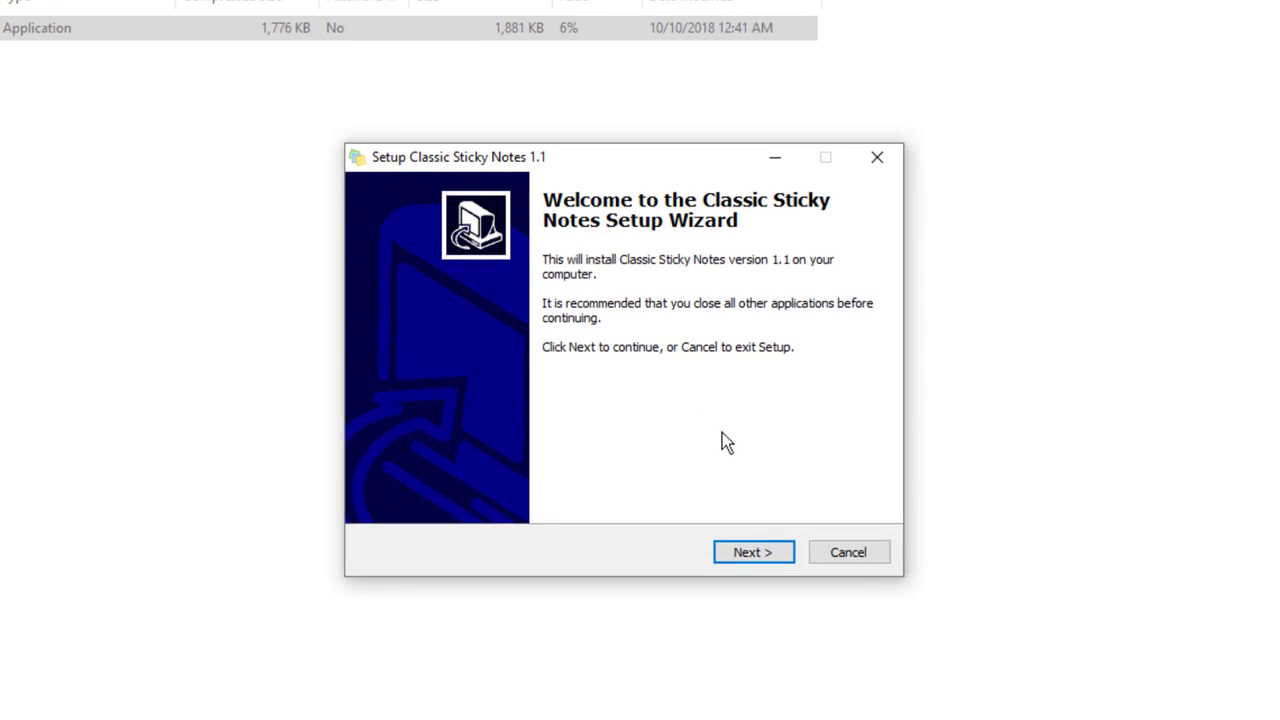
- Install to the default Program Files folder with a desktop icon for all users, unticking Visit Winaero.com
click(749, 551)
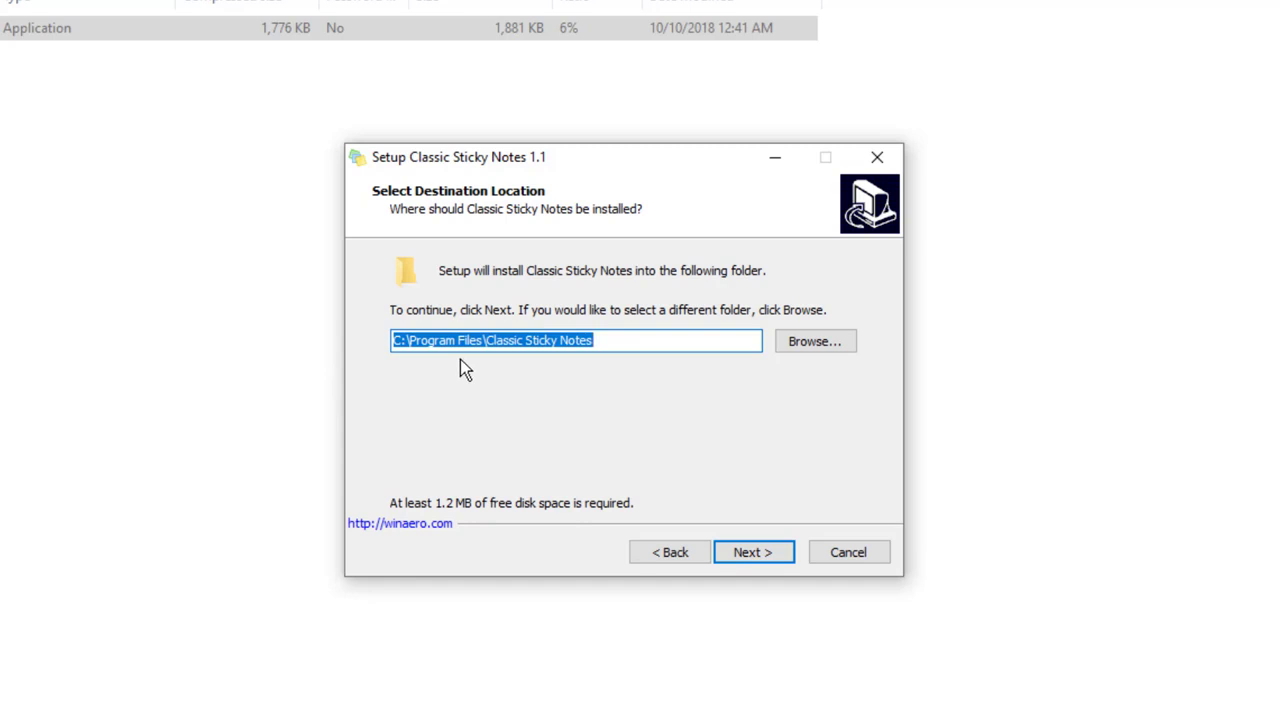
click(751, 551)
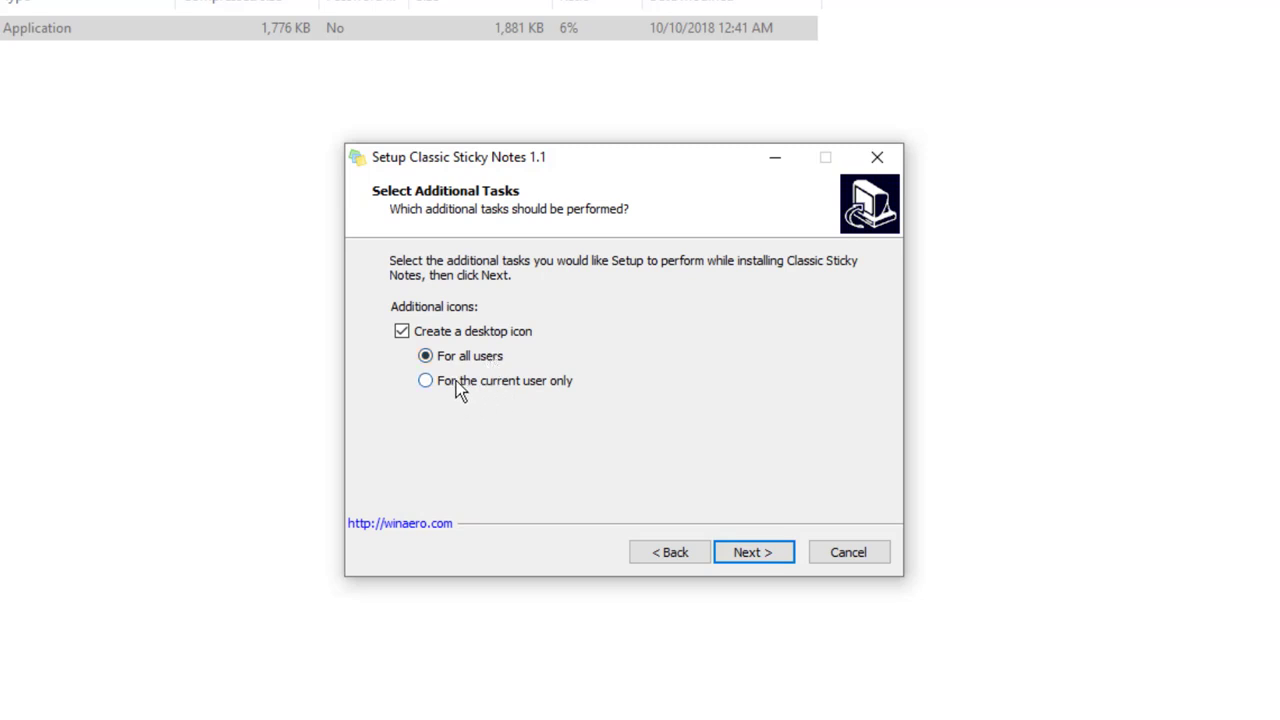
click(501, 382)
click(477, 357)
click(776, 555)
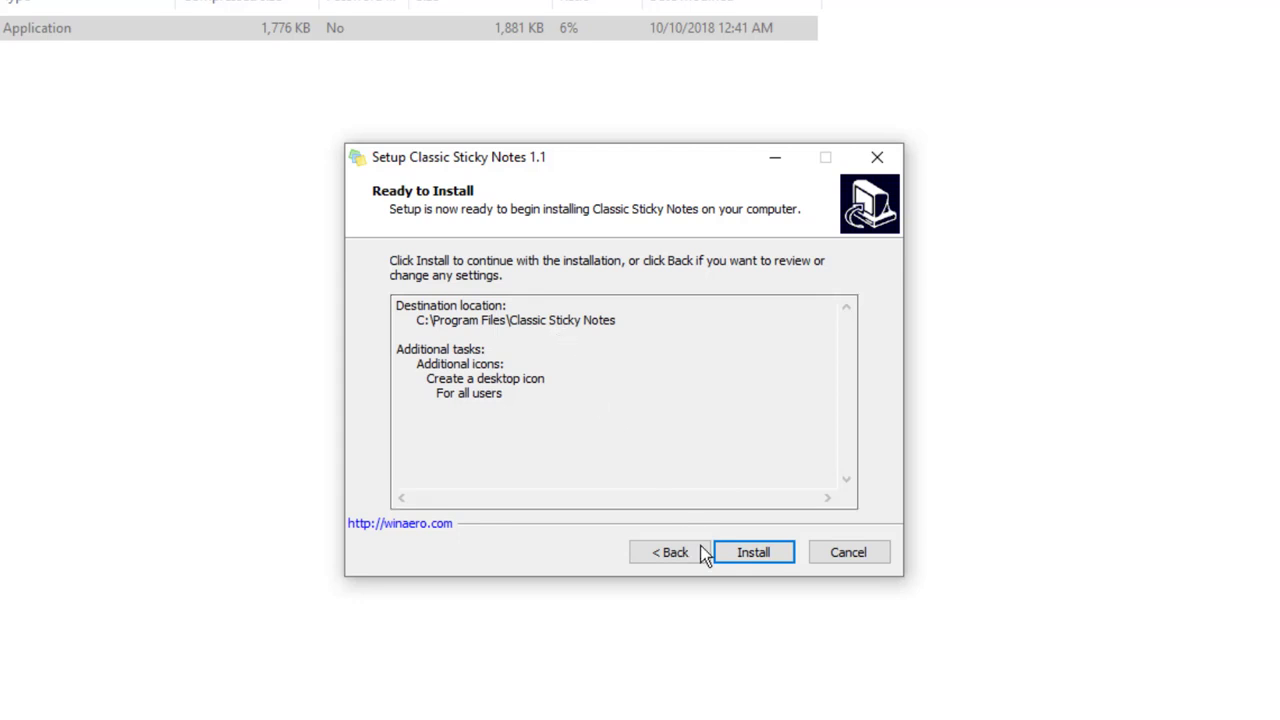
click(734, 552)
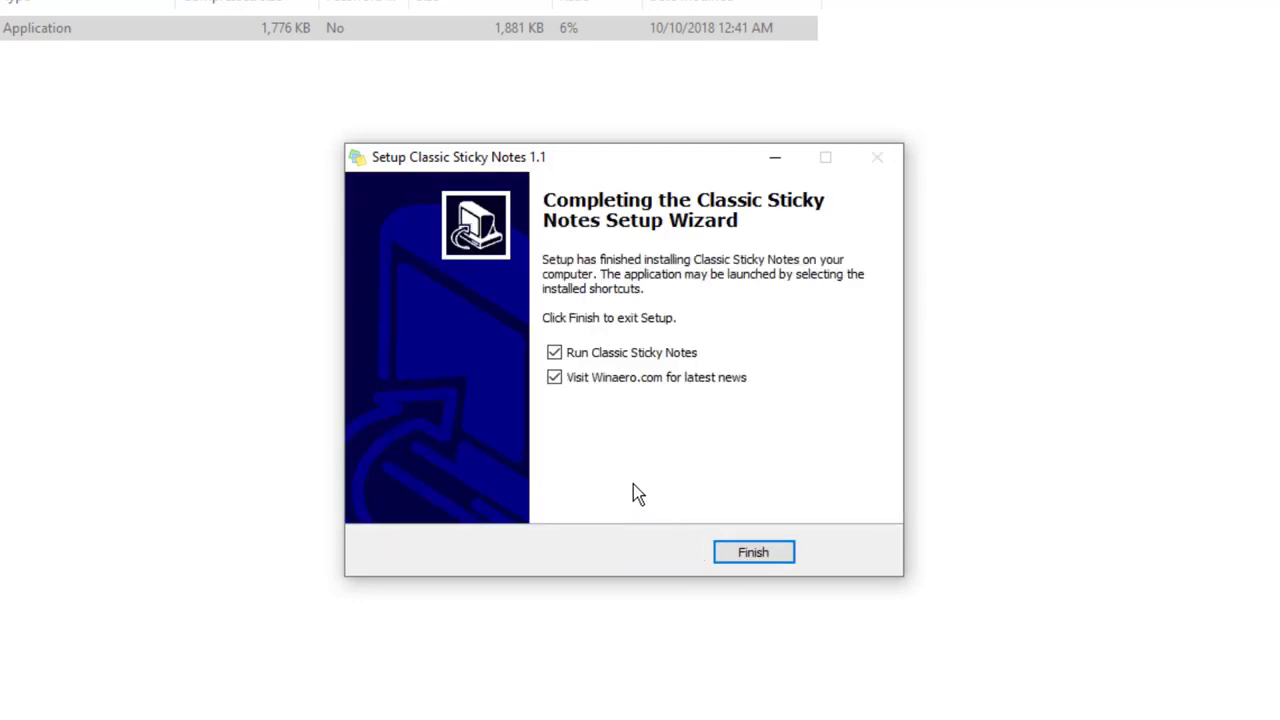
click(618, 388)
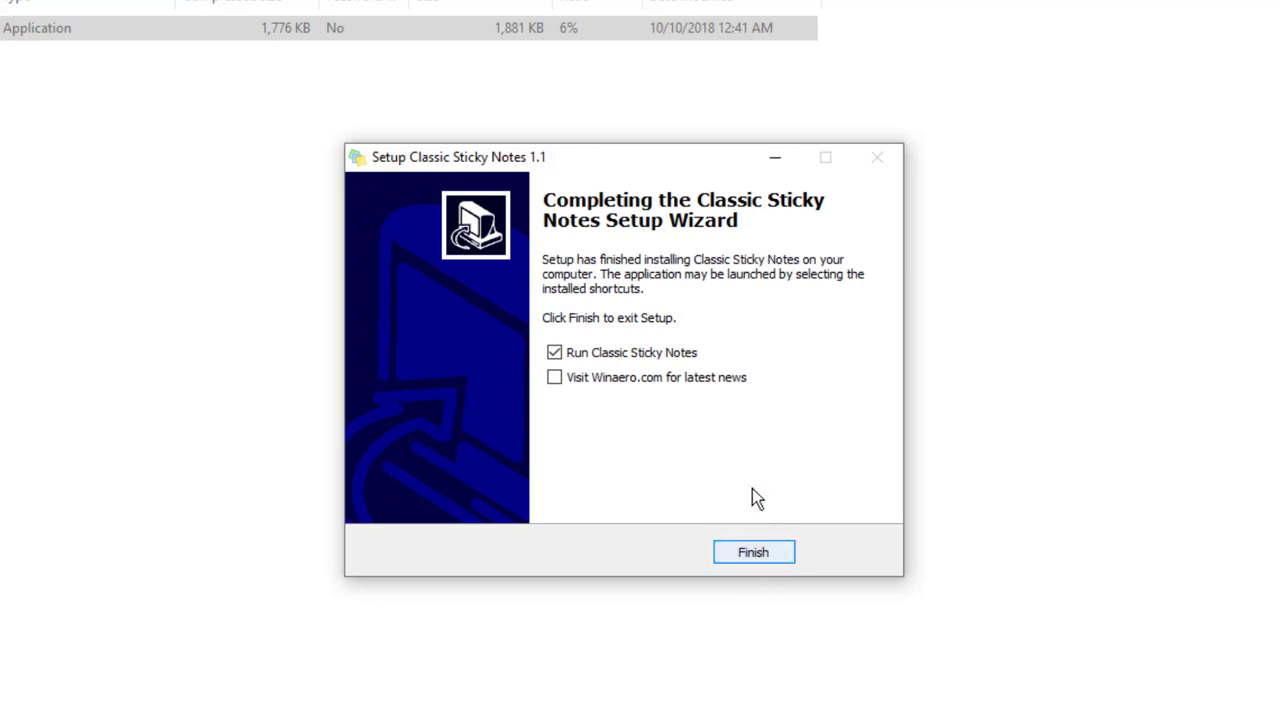
- Finish setup to launch Classic Sticky Notes, then close File Explorer and Edge
click(768, 552)
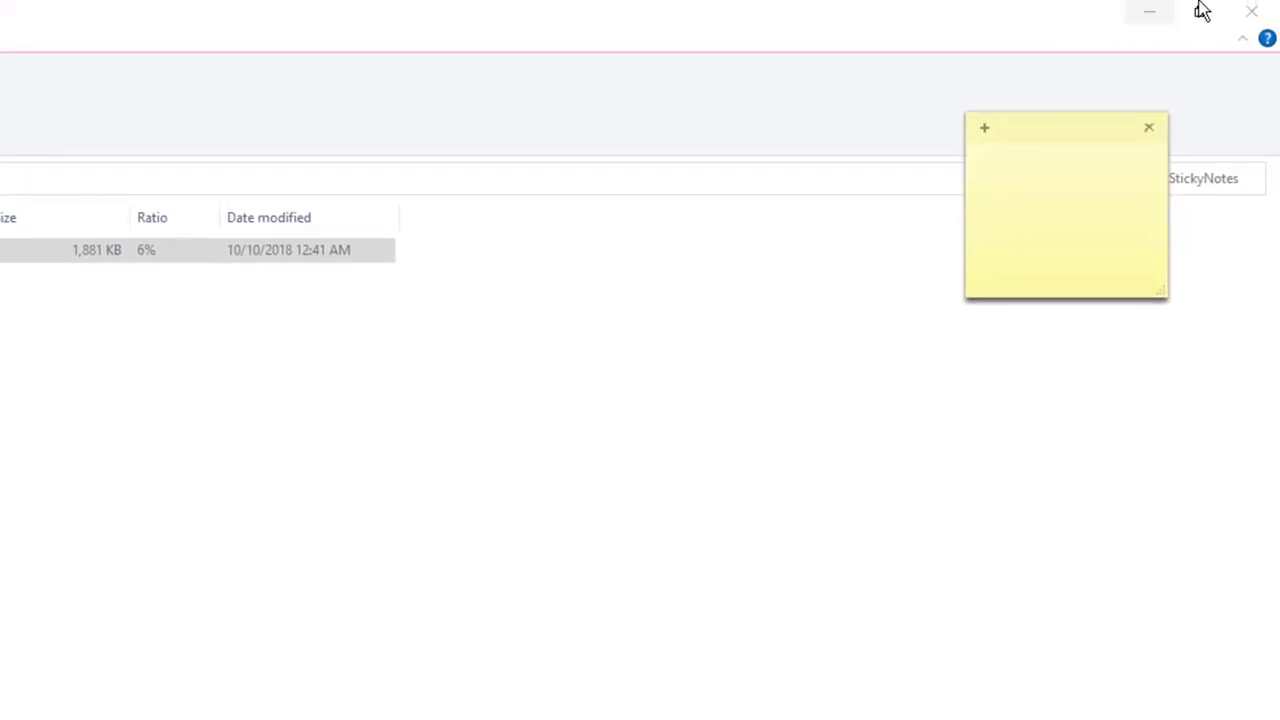
click(1249, 9)
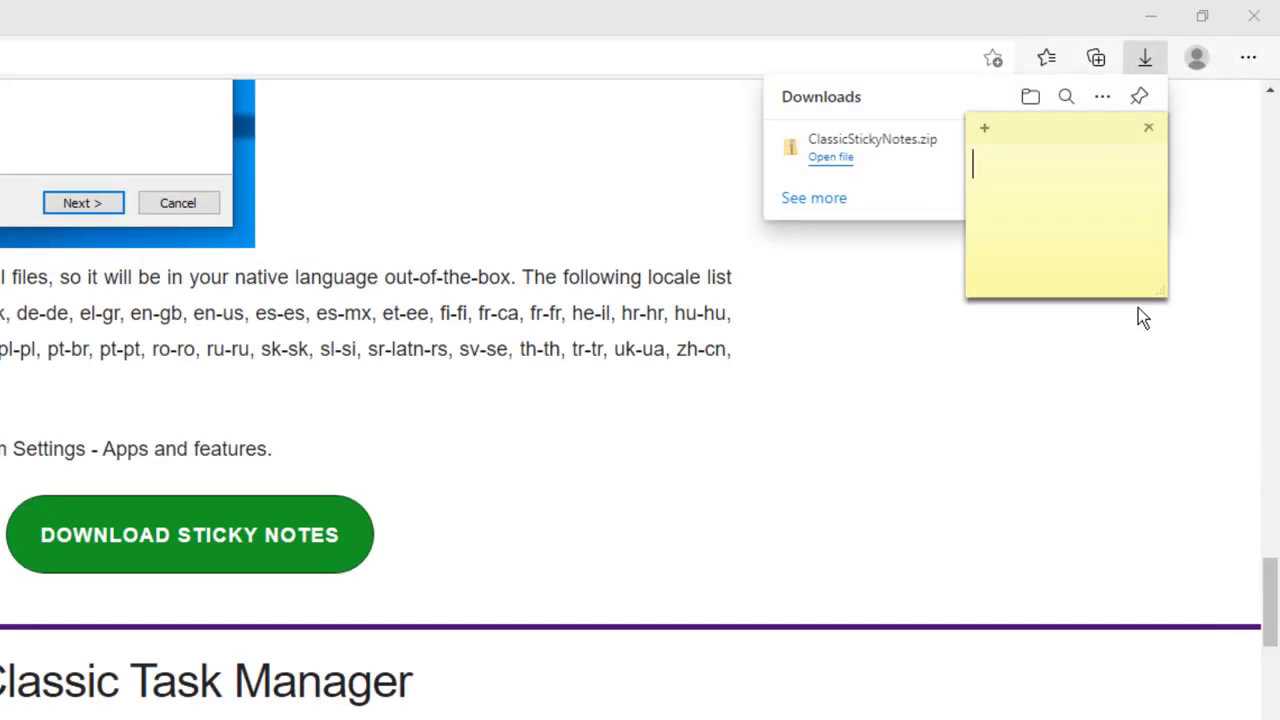
click(1245, 12)
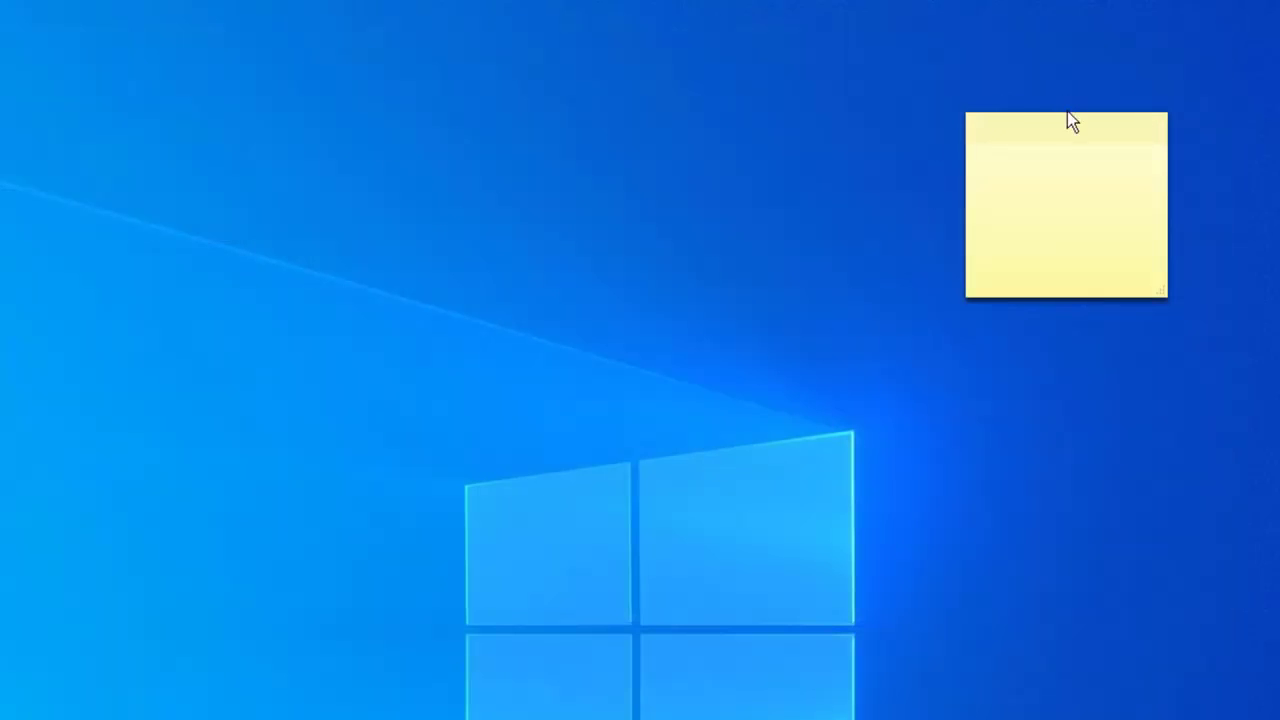
- Move the note to the left, enlarge it, type 'HEllo Worls' and select all its text
drag(1067, 113, 51, 220)
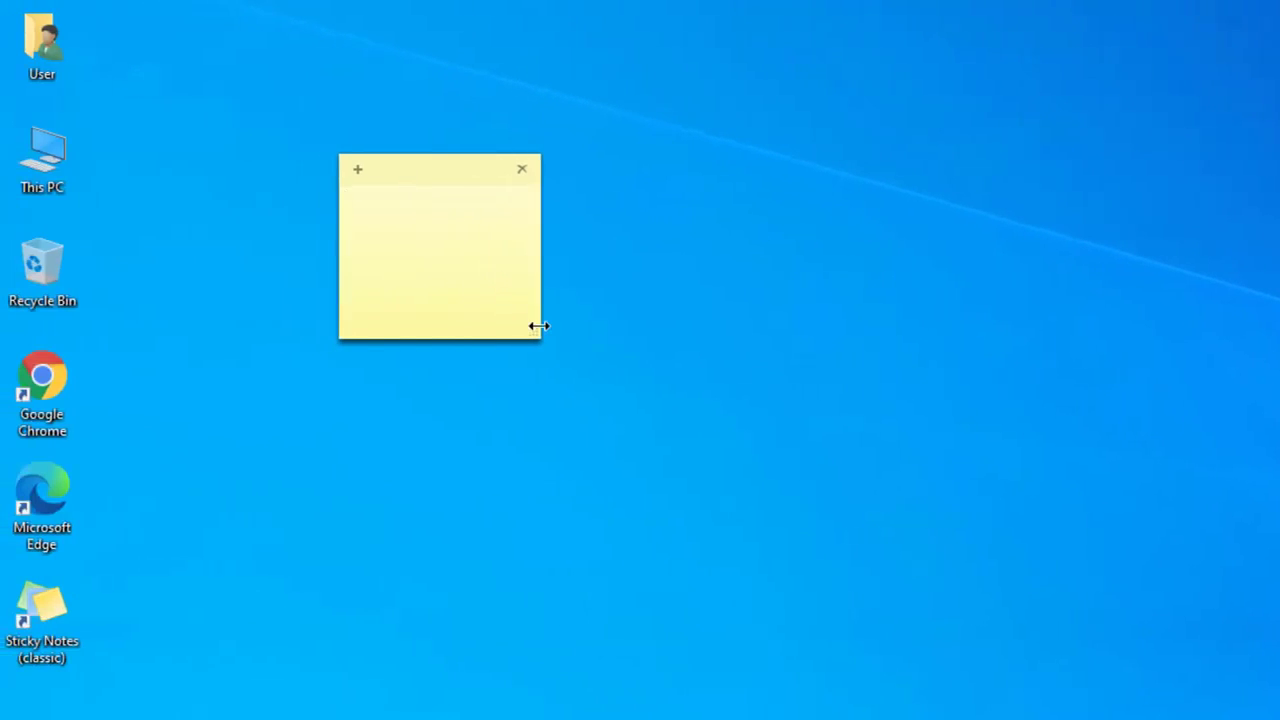
drag(537, 336, 629, 433)
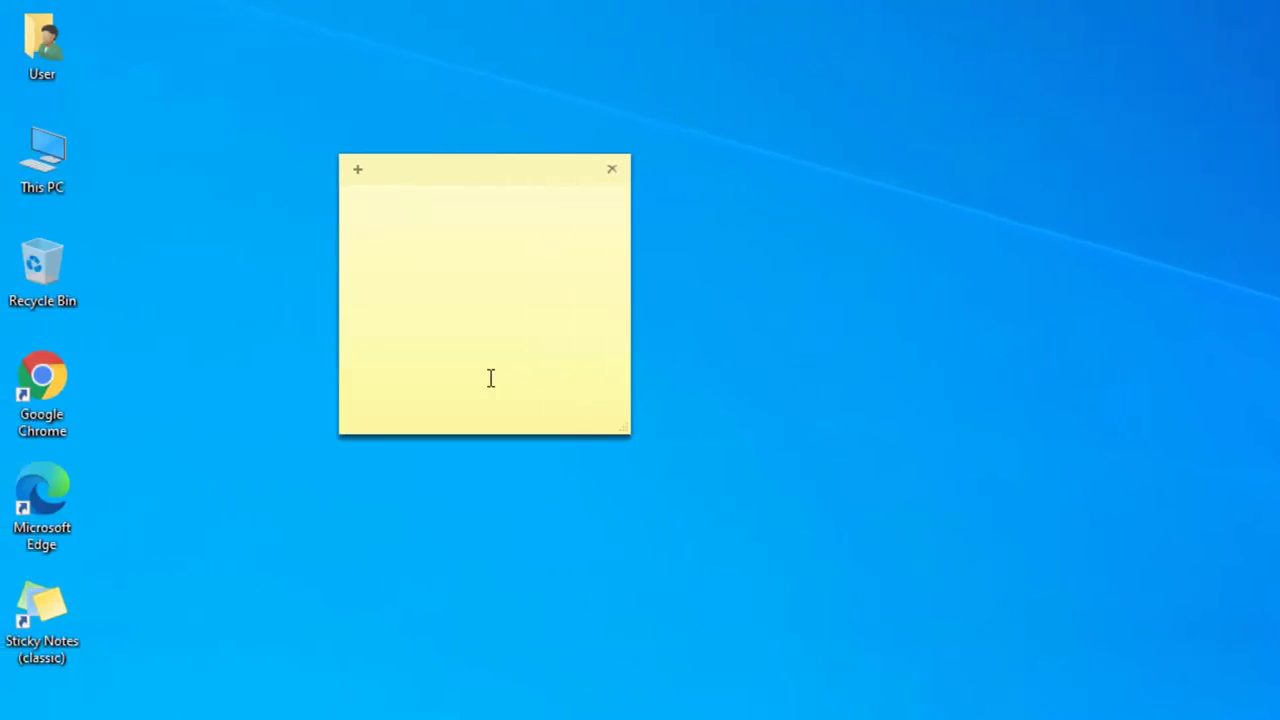
text(HEllo Worls)
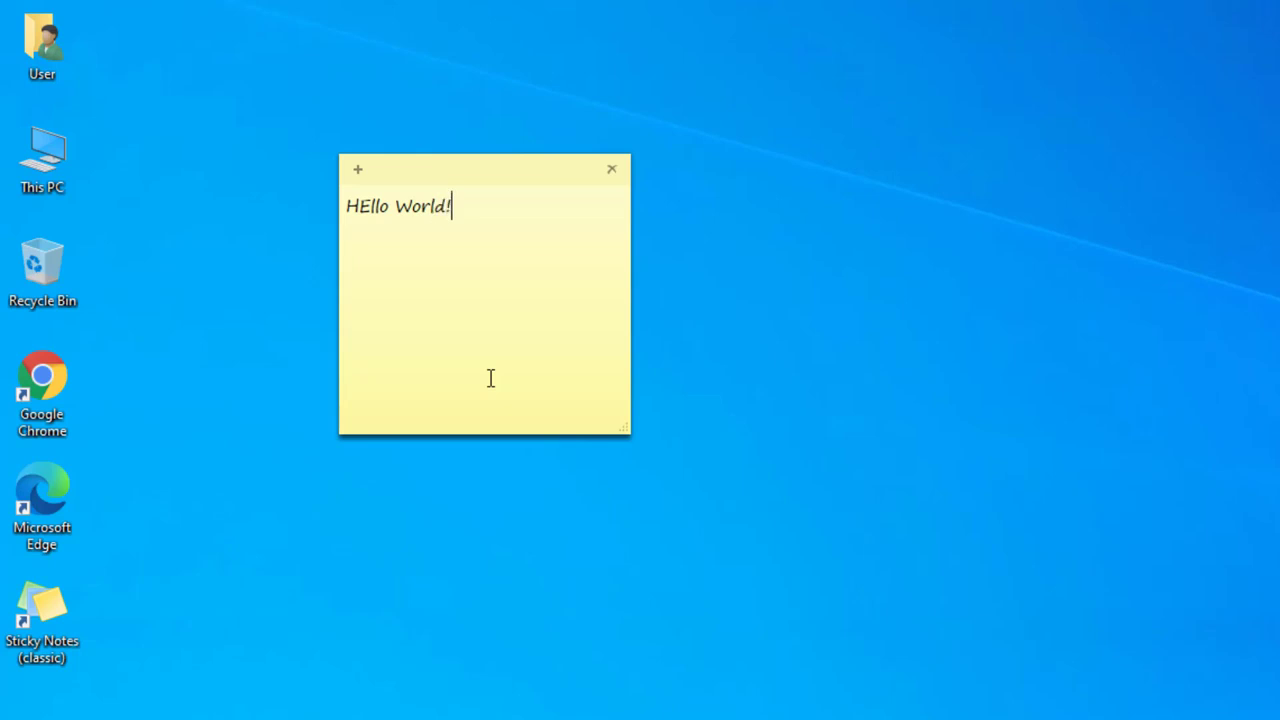
key(ctrl+a)
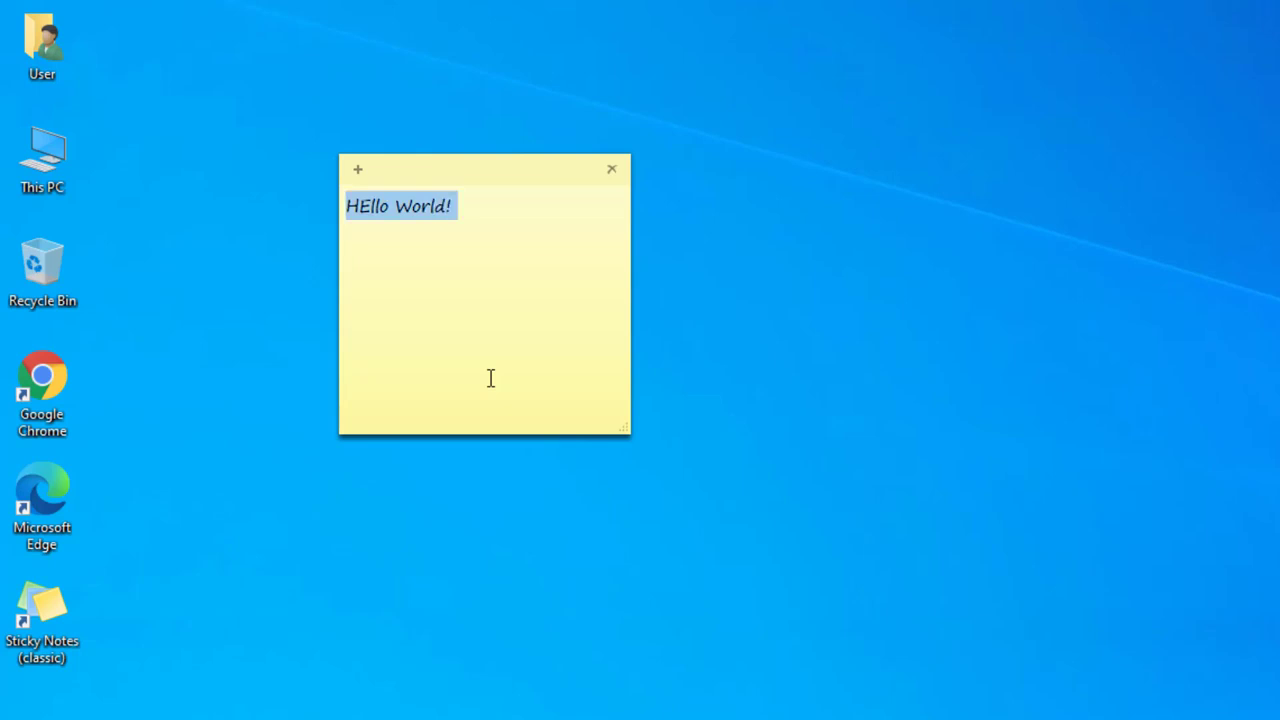
- Add four more new sticky notes
click(360, 174)
click(360, 175)
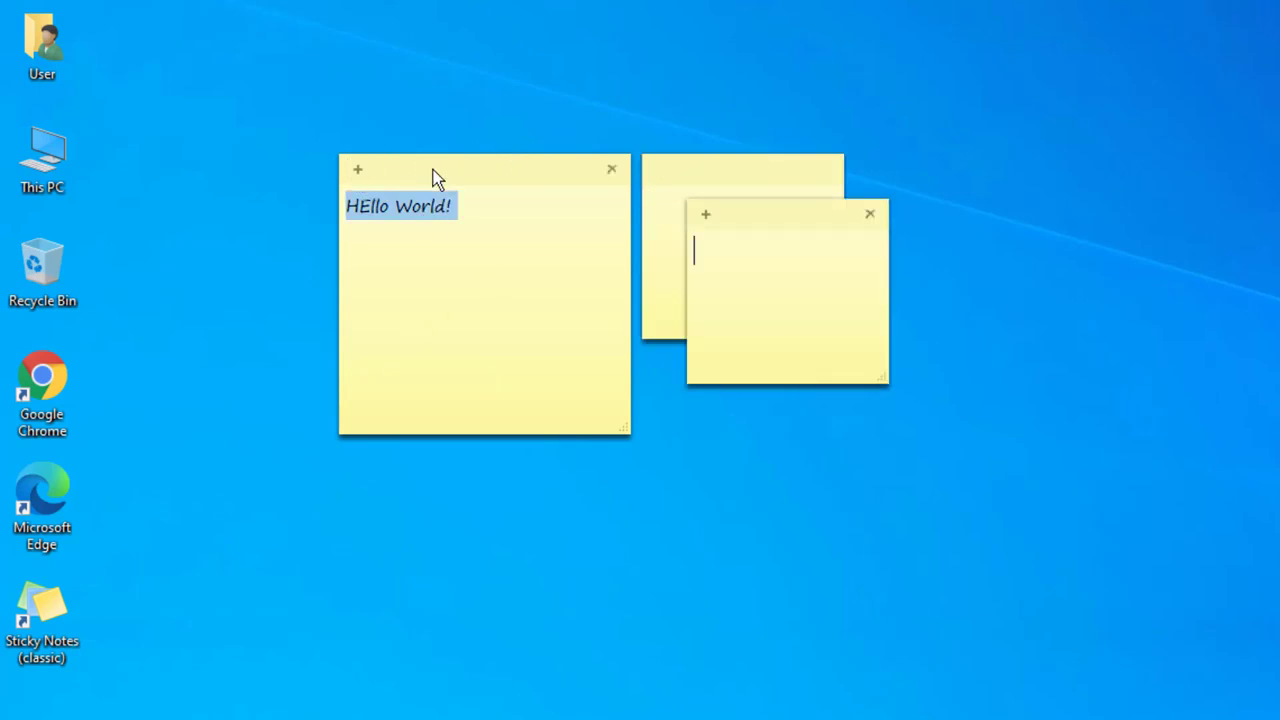
click(358, 171)
click(360, 173)
- Delete the HEllo World! note and the extra notes one by one, confirming each
click(612, 170)
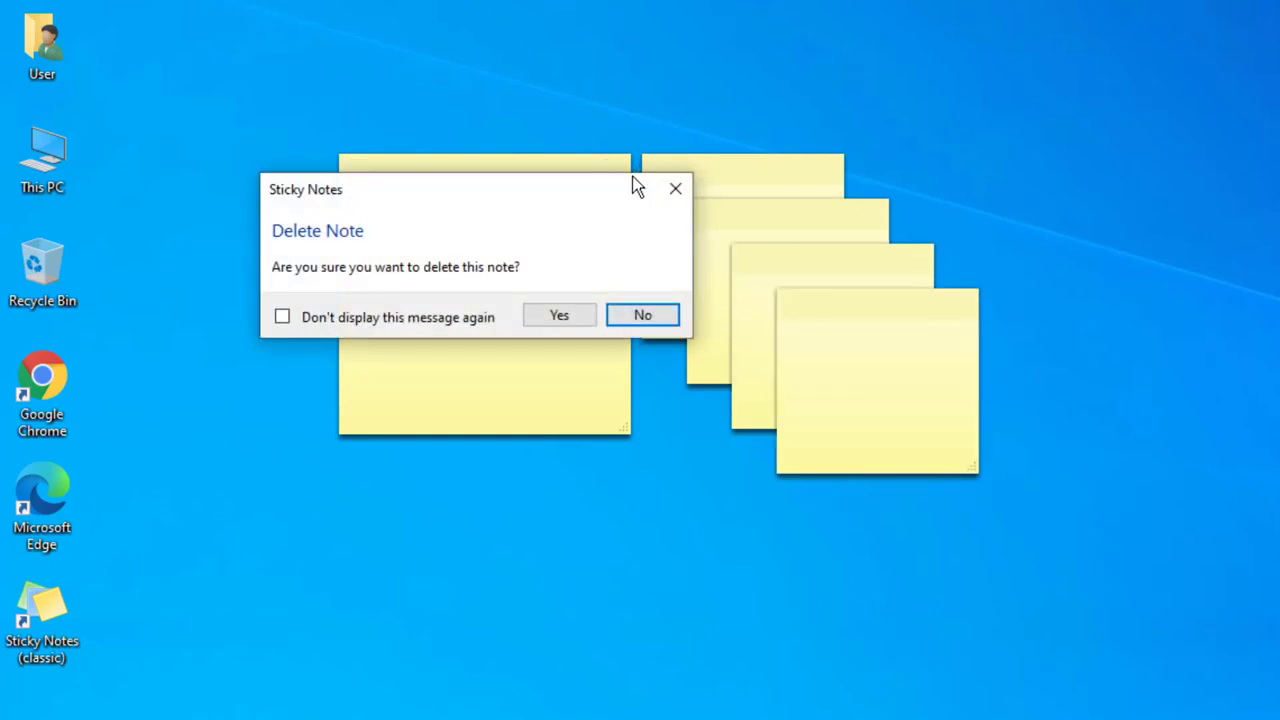
click(560, 316)
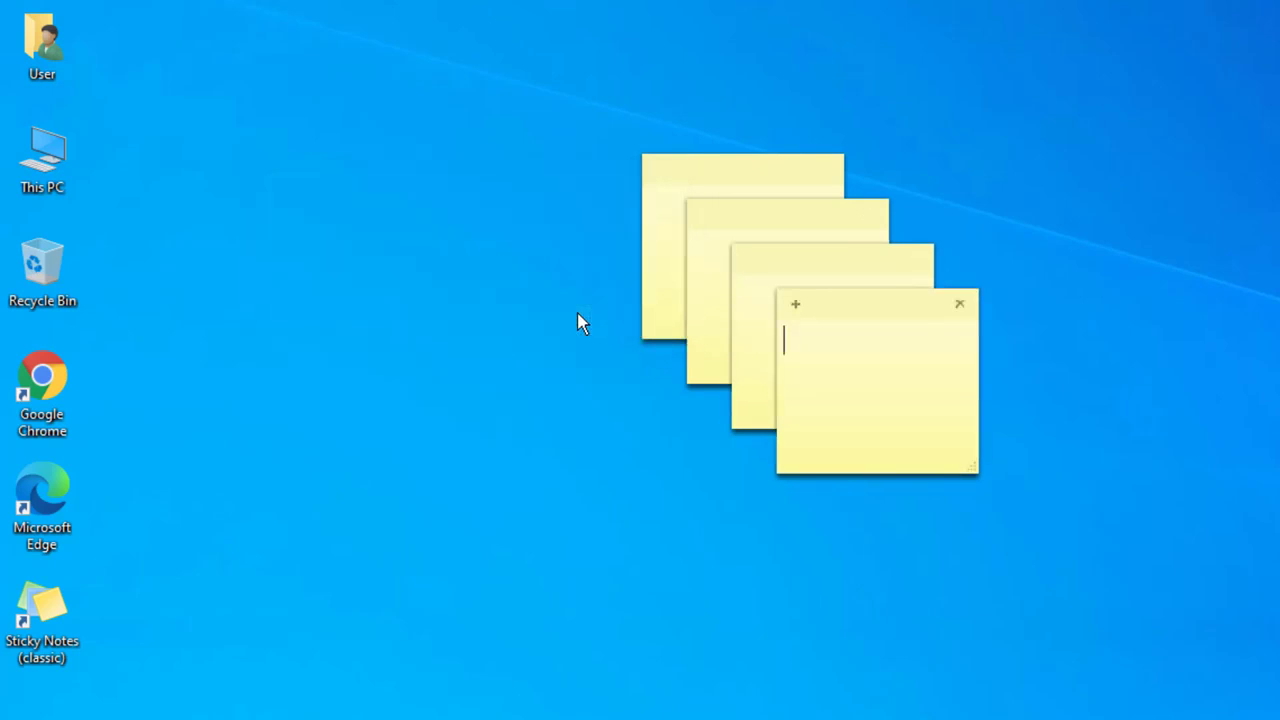
click(824, 172)
click(832, 272)
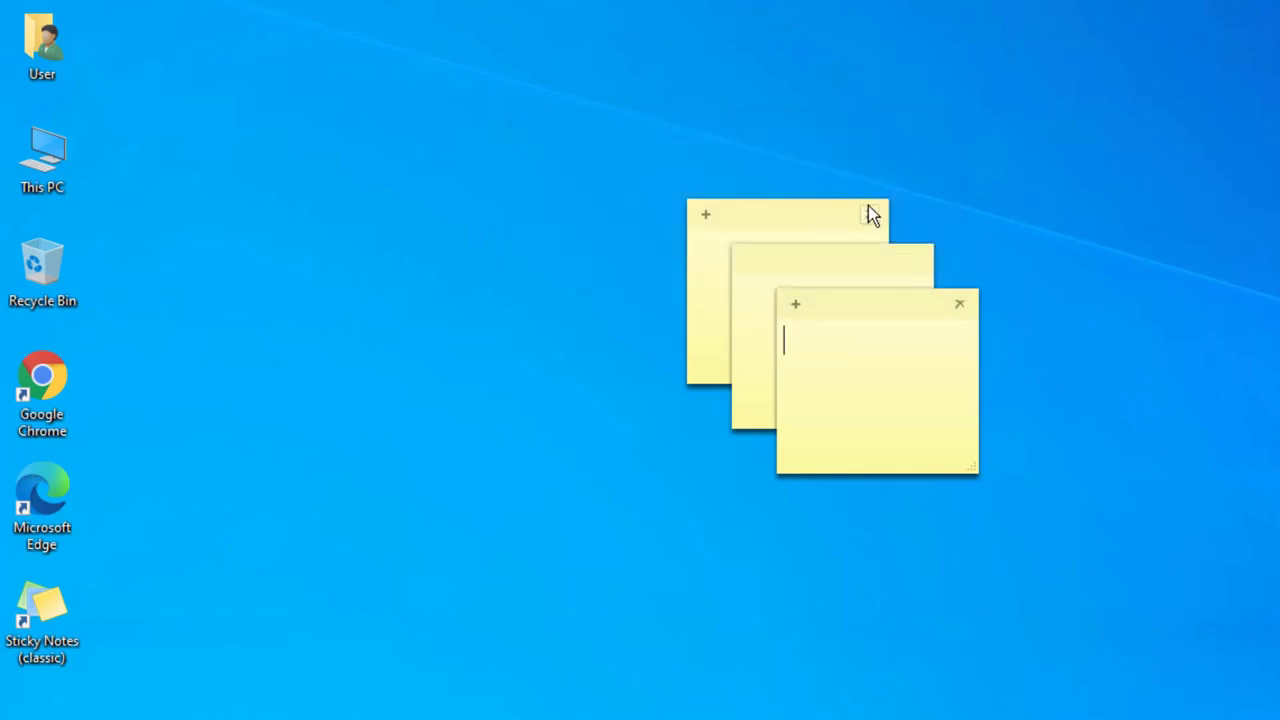
click(872, 210)
click(865, 313)
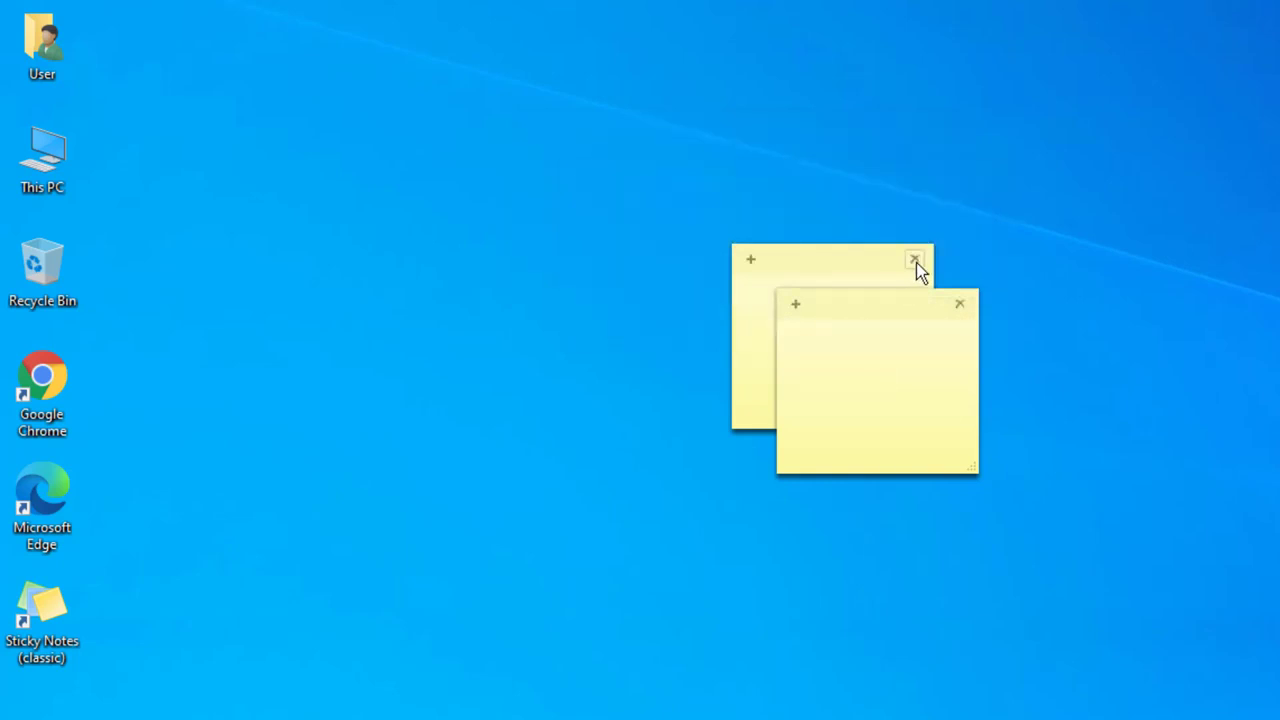
click(914, 260)
click(895, 358)
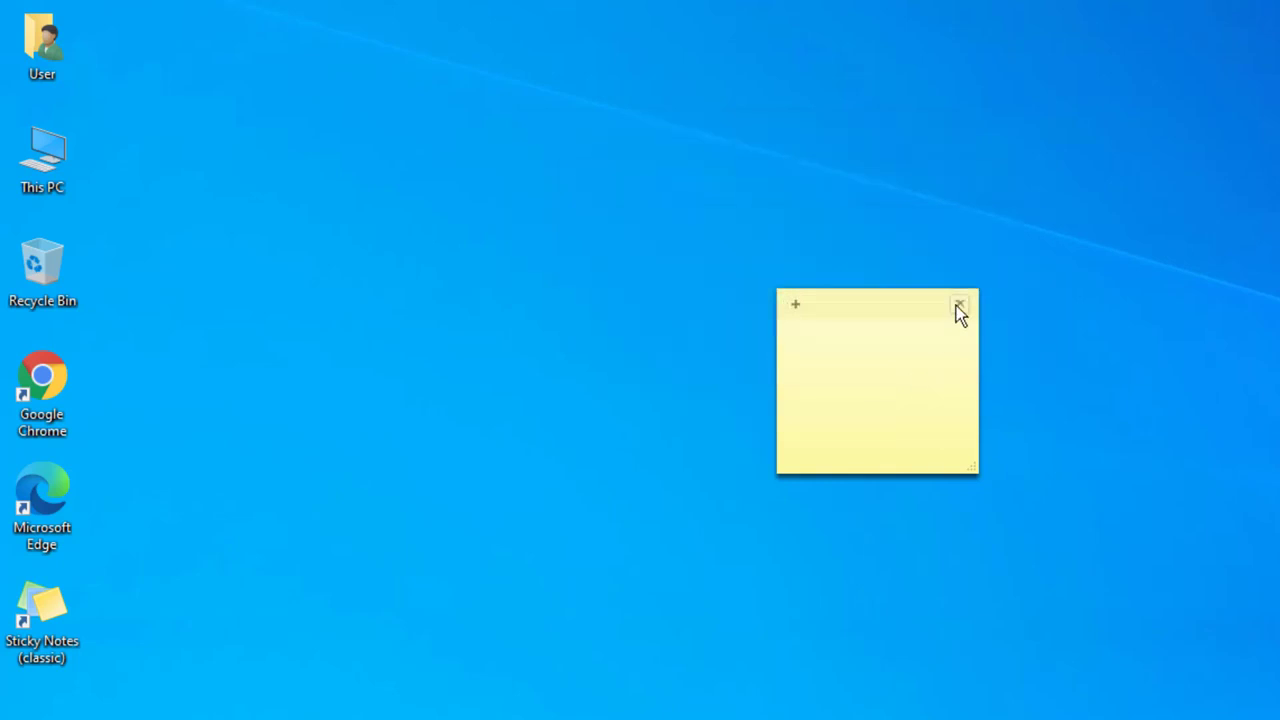
click(958, 305)
- Confirm deleting the last note, then open Start and scroll the app list down to W
click(950, 403)
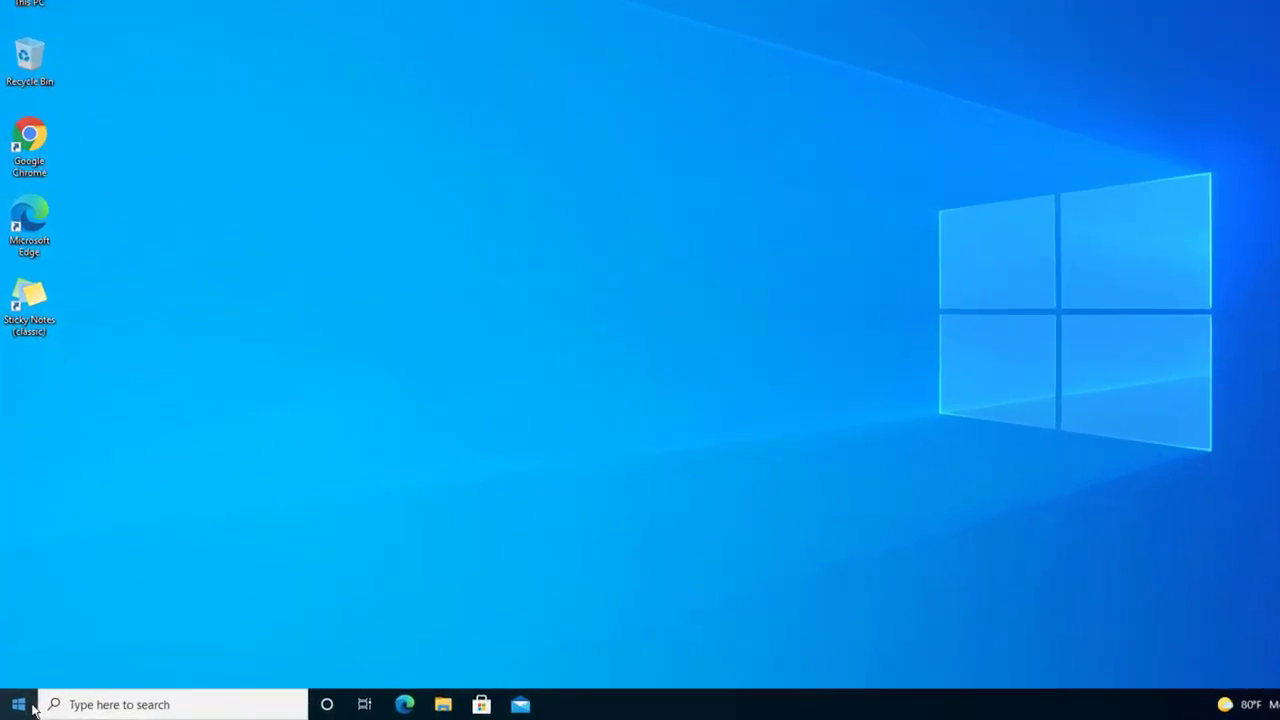
click(16, 706)
scroll(86, 518, down, 3)
scroll(125, 415, down, 10)
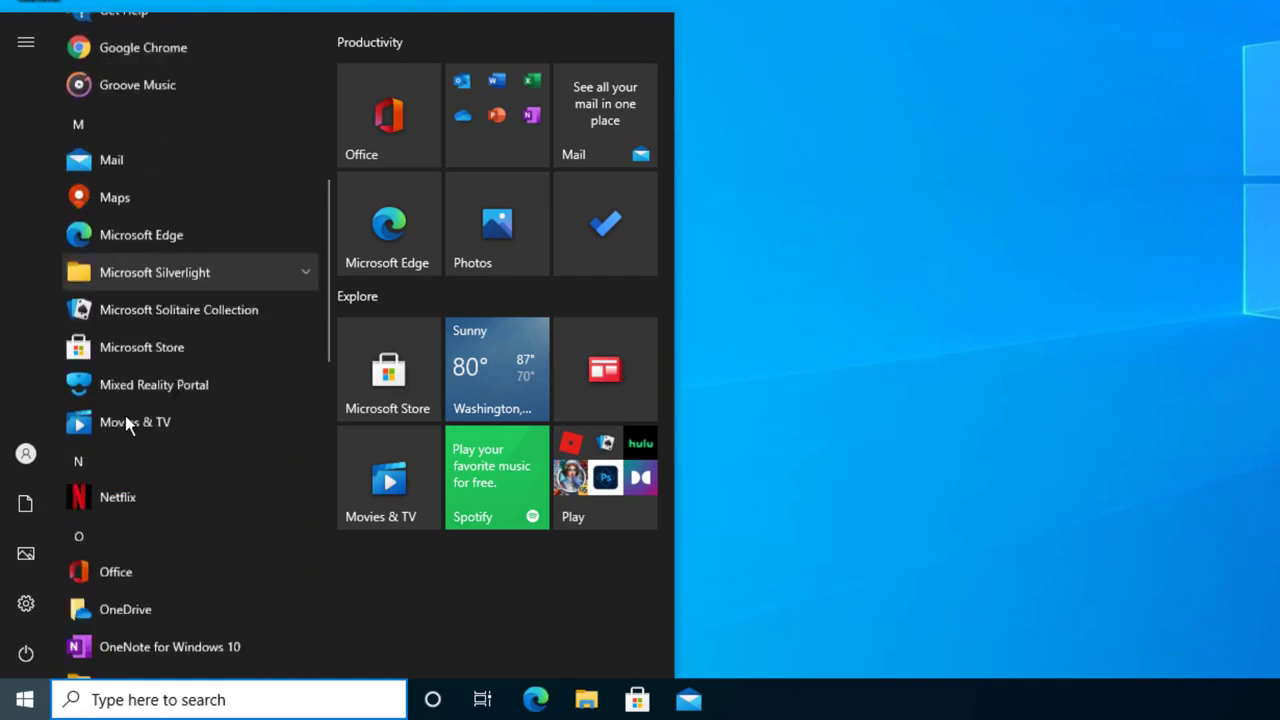
scroll(122, 427, down, 1)
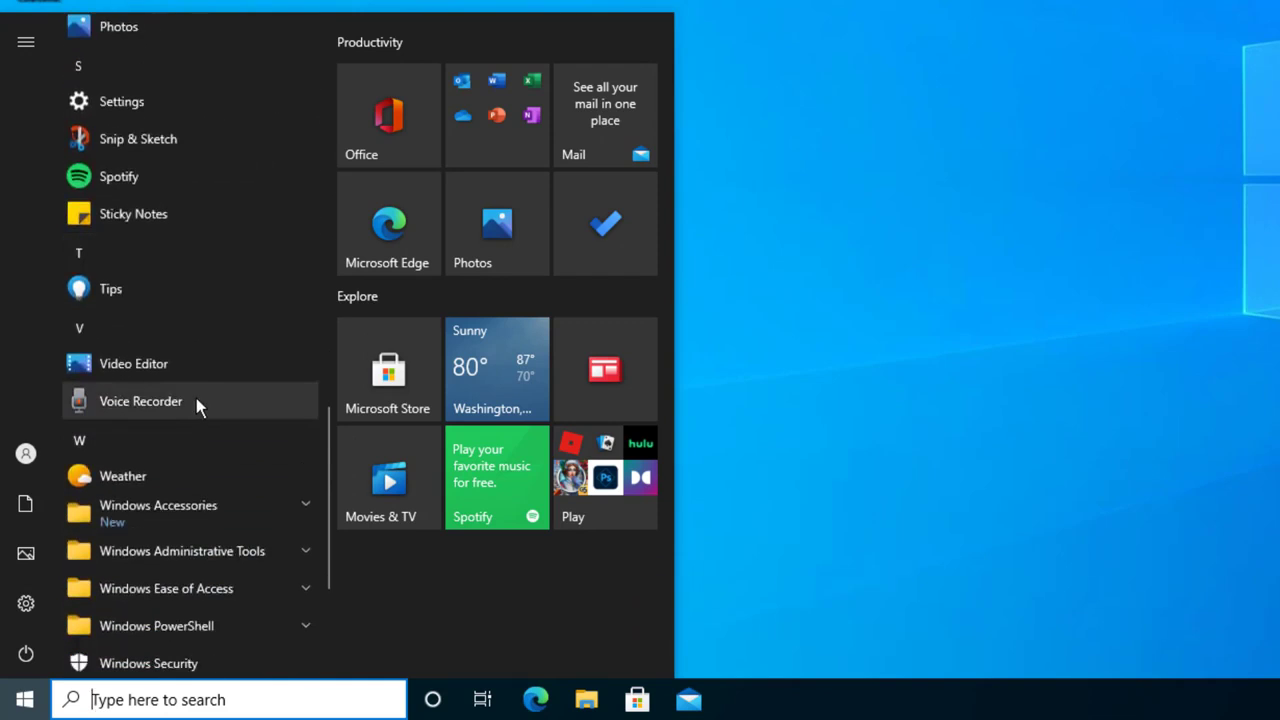
scroll(170, 409, down, 3)
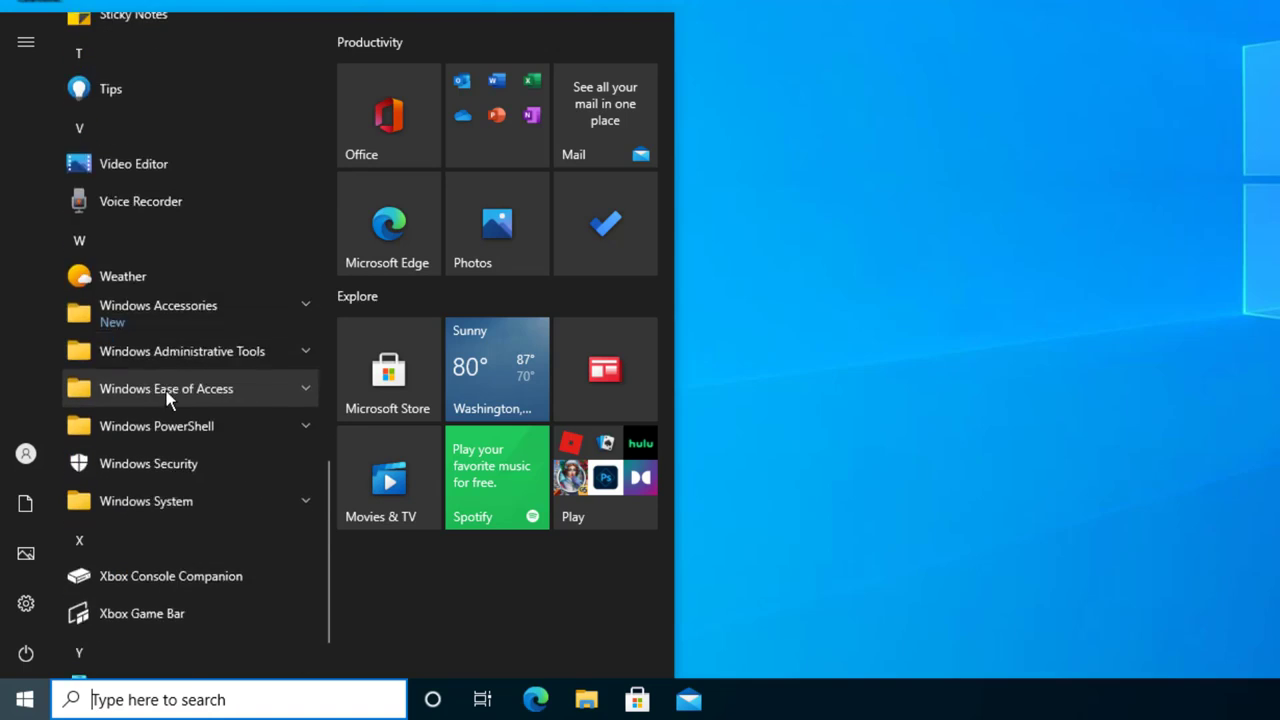
- Expand Windows Accessories to reveal the Sticky Notes (classic) shortcut
click(176, 311)
scroll(184, 379, down, 2)
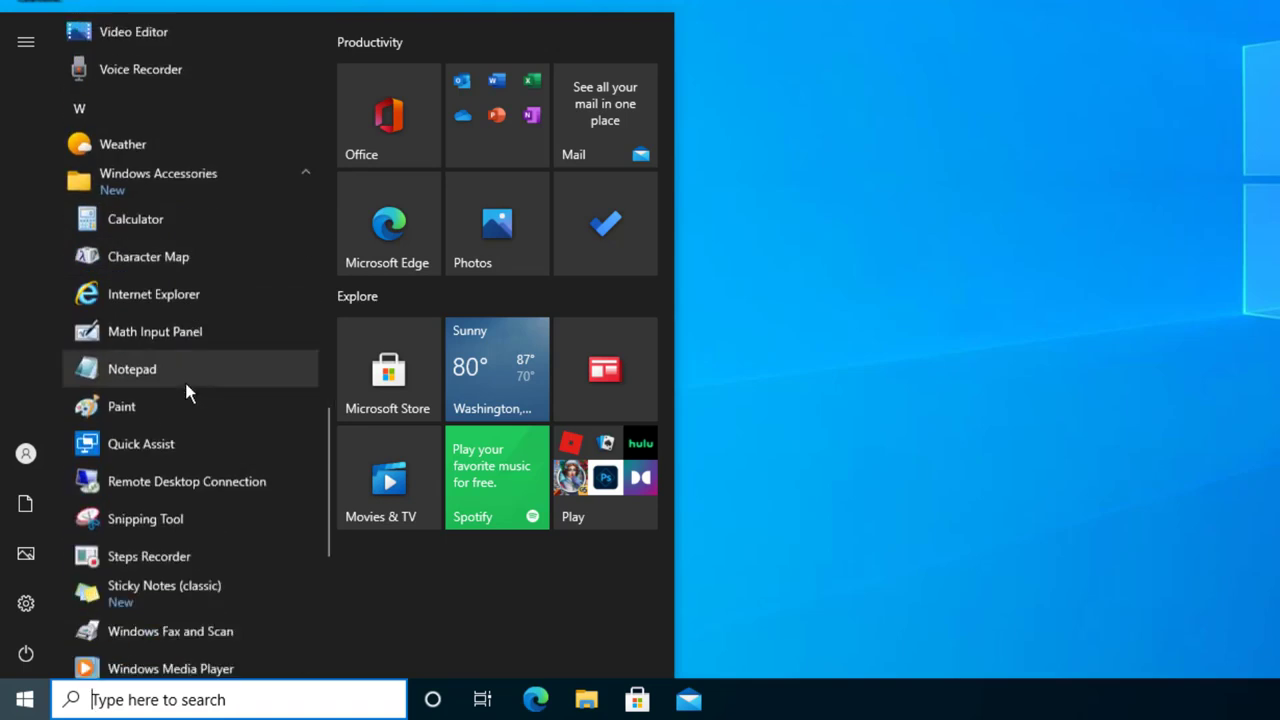
scroll(186, 392, down, 3)
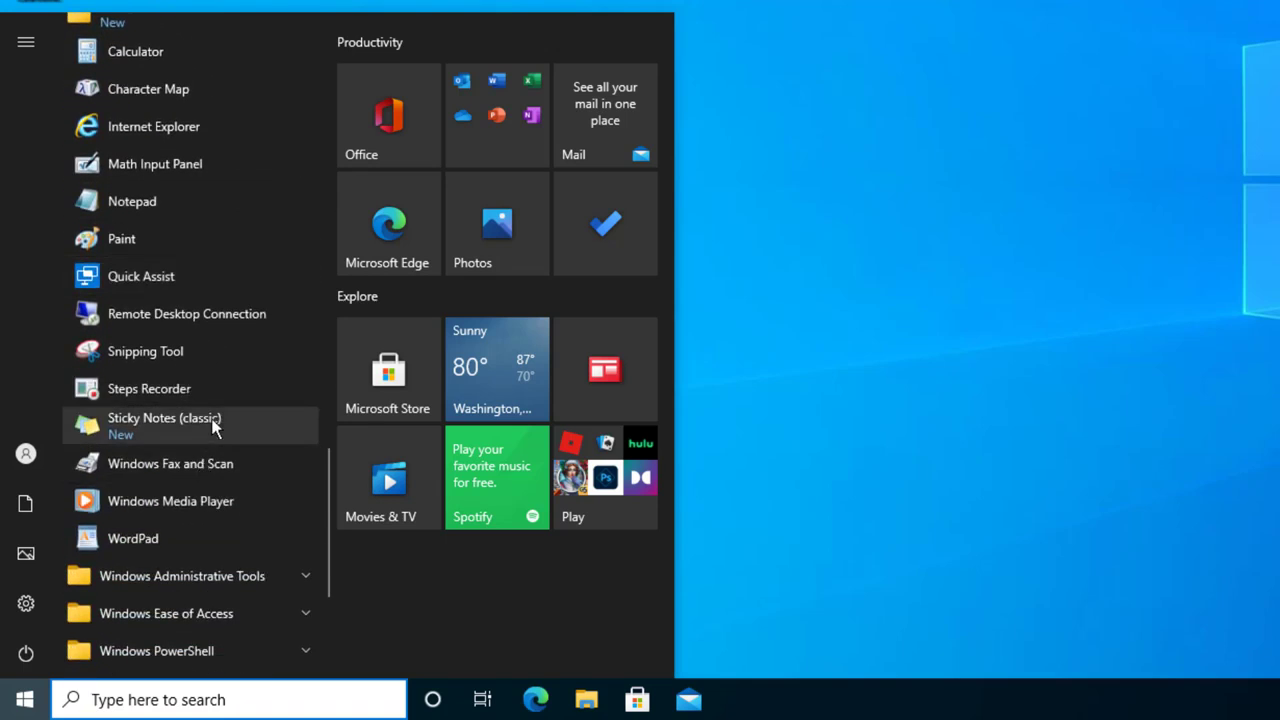
scroll(211, 414, up, 3)
scroll(192, 390, down, 3)
- Dismiss the Start menu by clicking an empty area of the desktop
click(1147, 223)
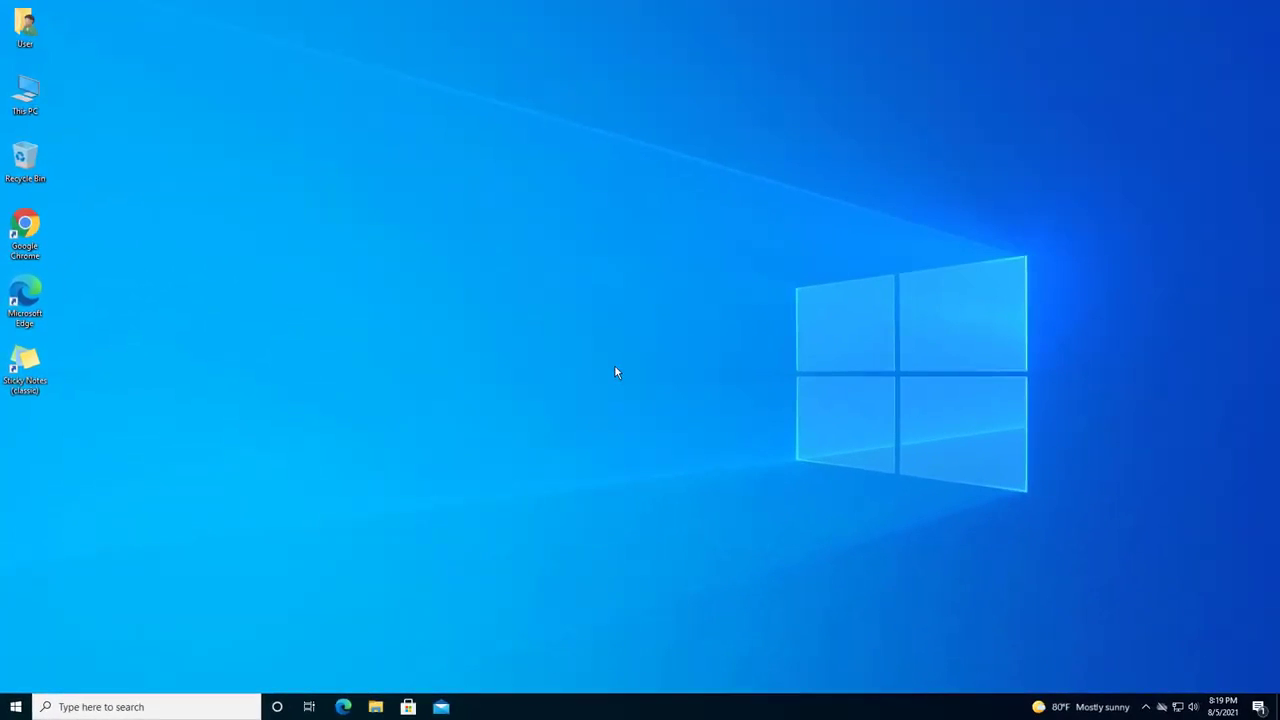